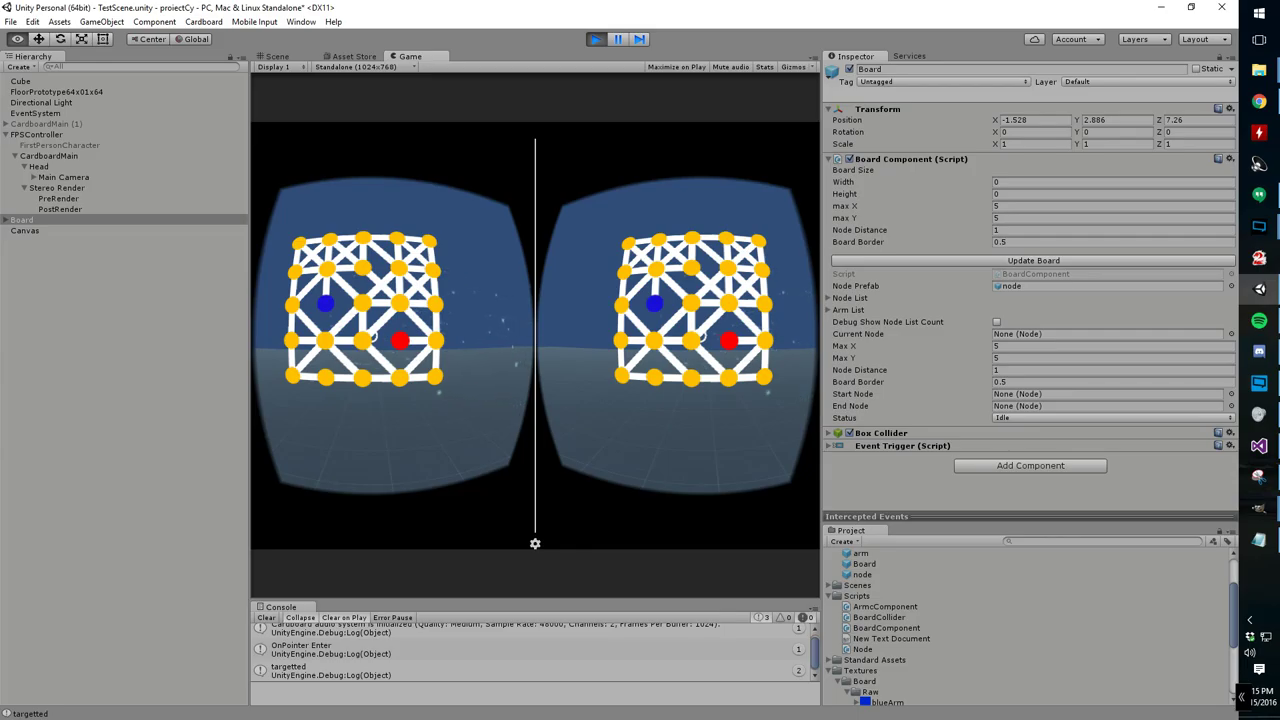
# Playtest the 5×5 board by moving toward and away from it, connecting the blue and red nodes, and exit play mode
pyautogui.press('w')
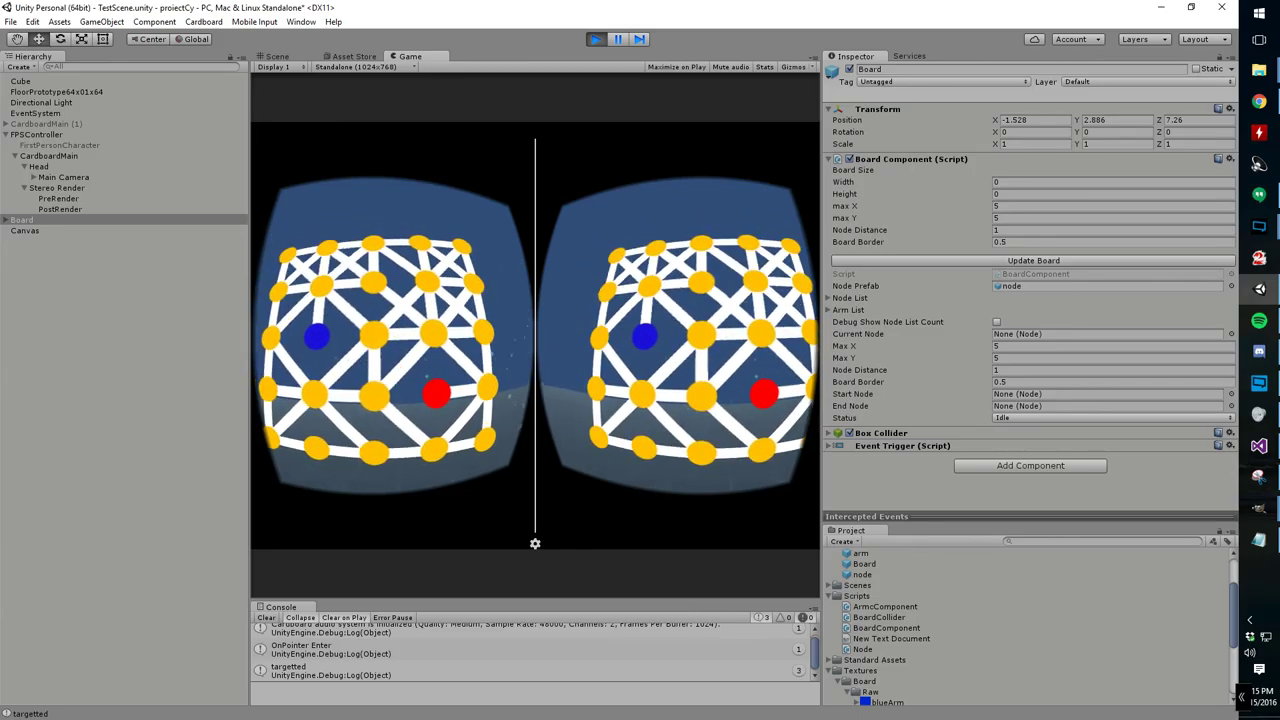
pyautogui.press('s')
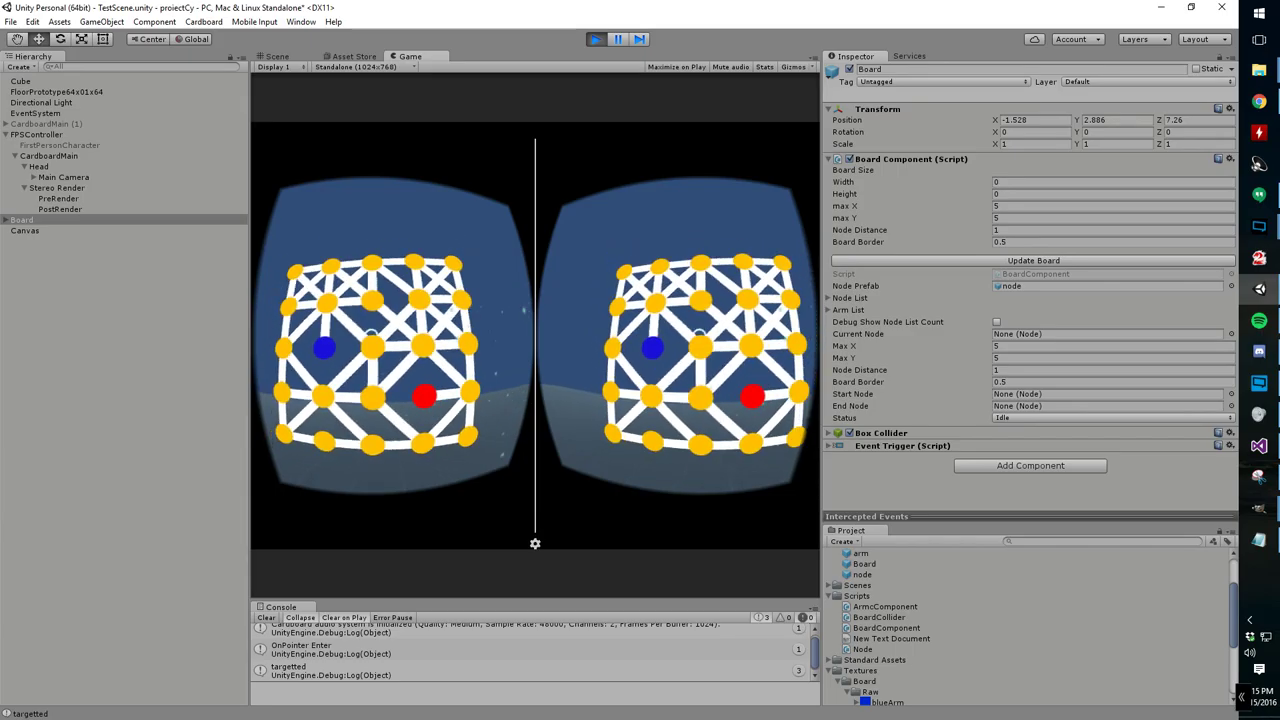
pyautogui.press('s')
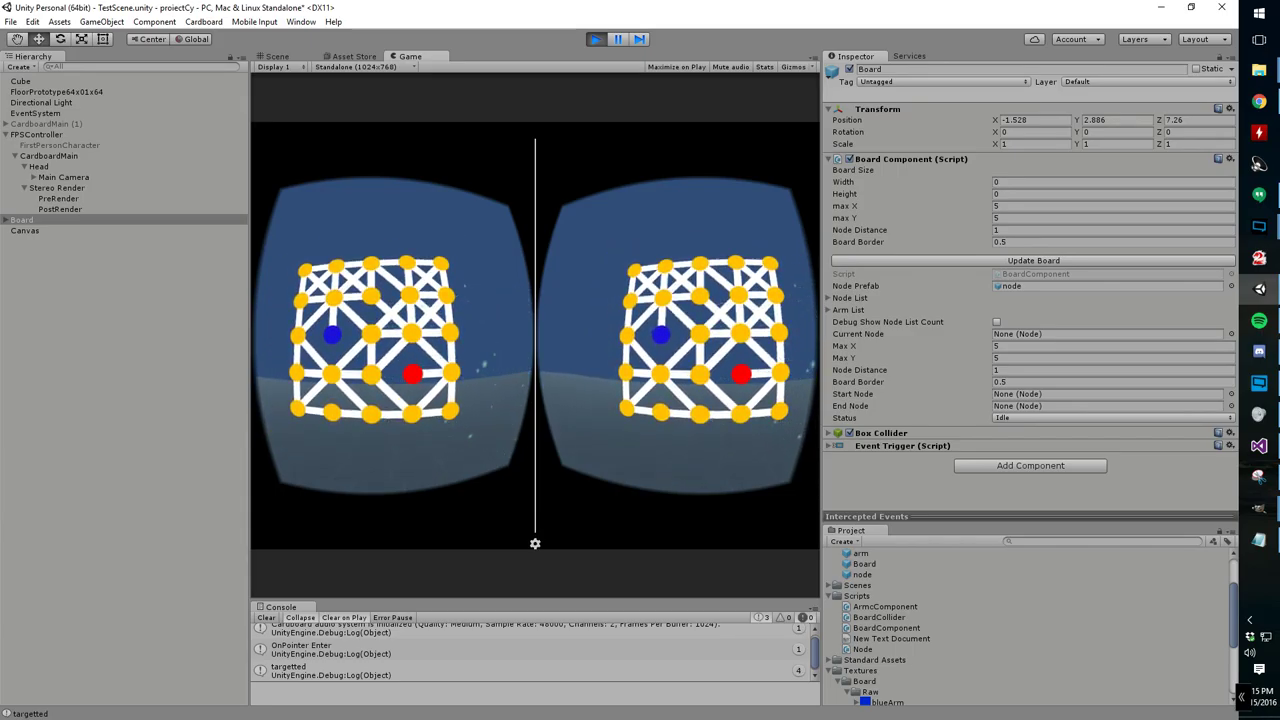
pyautogui.press('w')
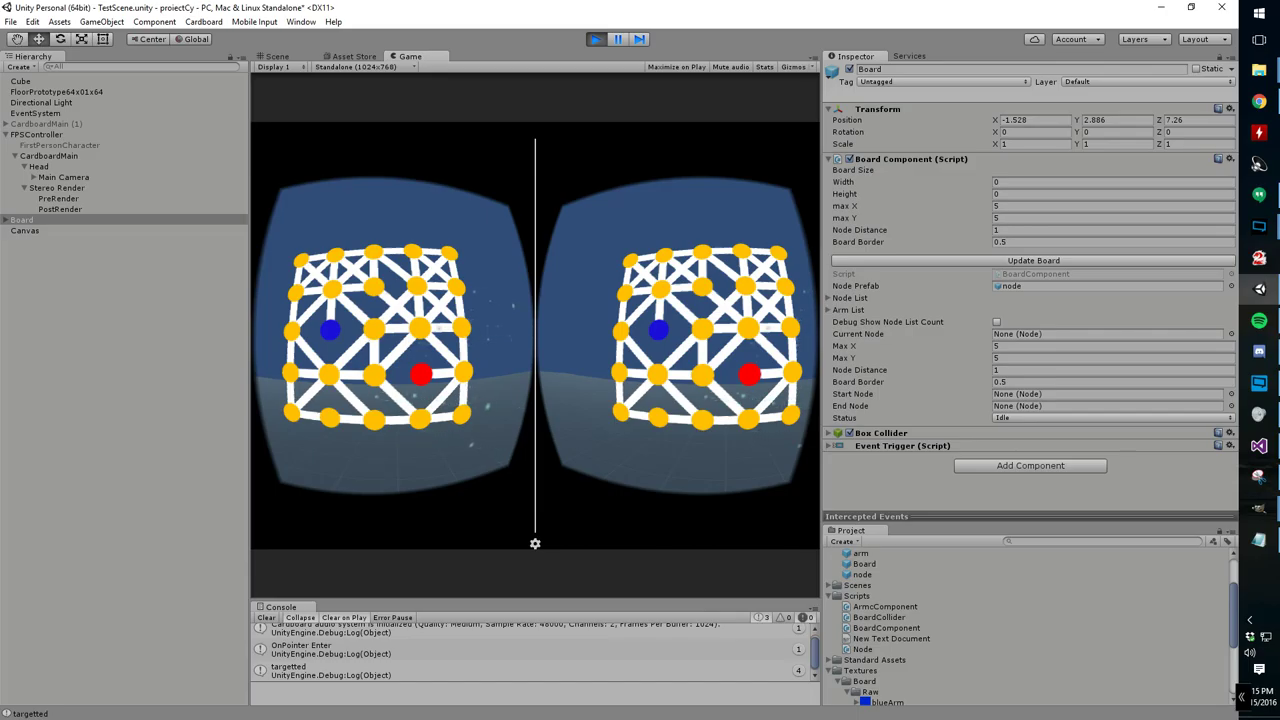
pyautogui.press('w')
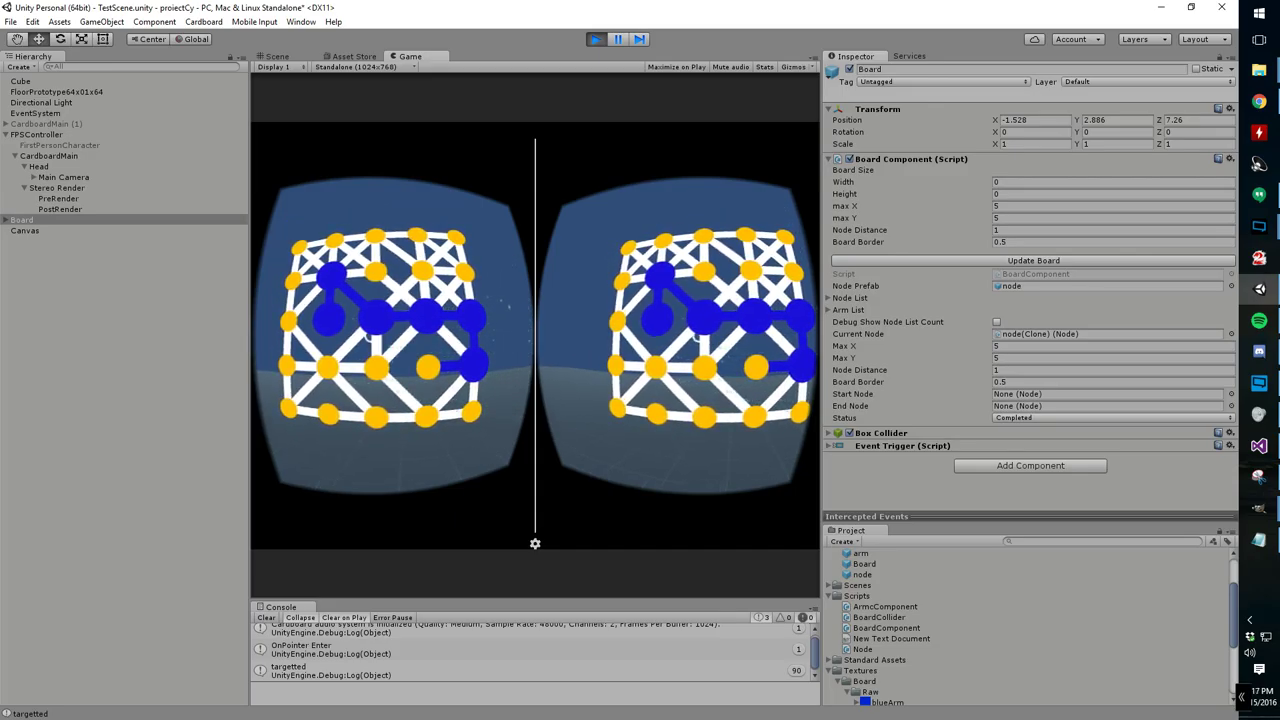
pyautogui.press('Escape')
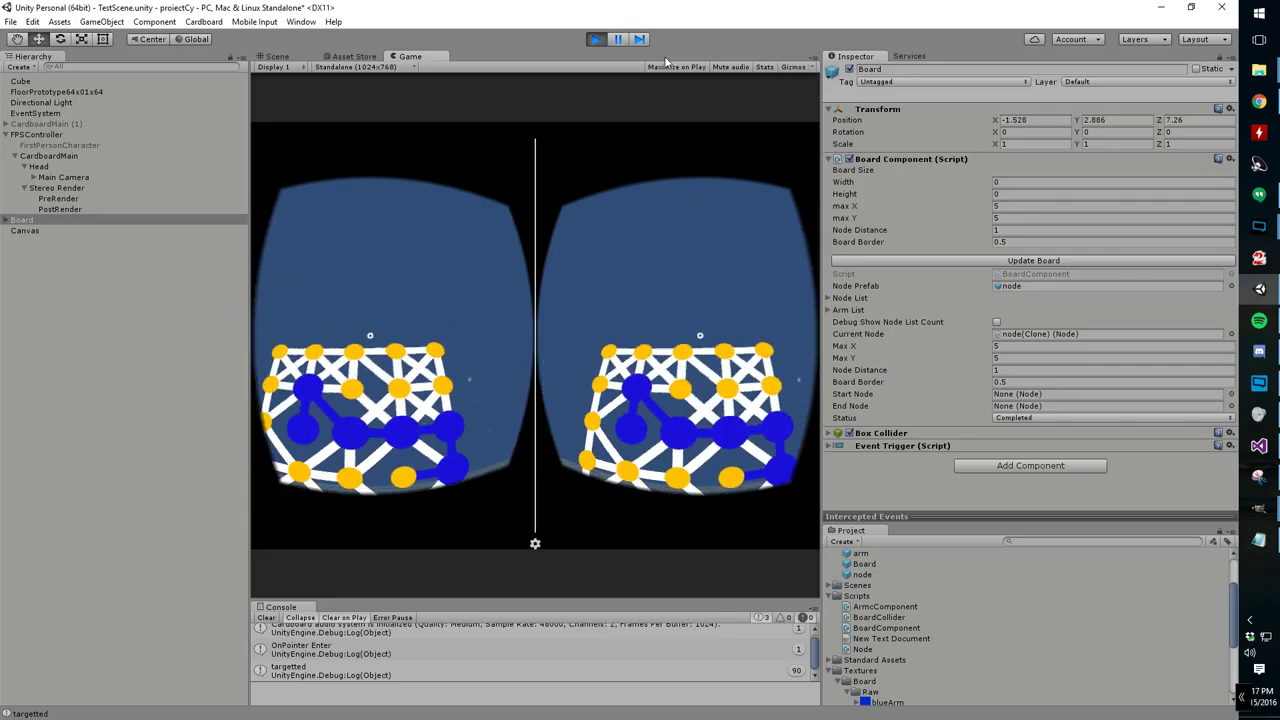
pyautogui.click(596, 39)
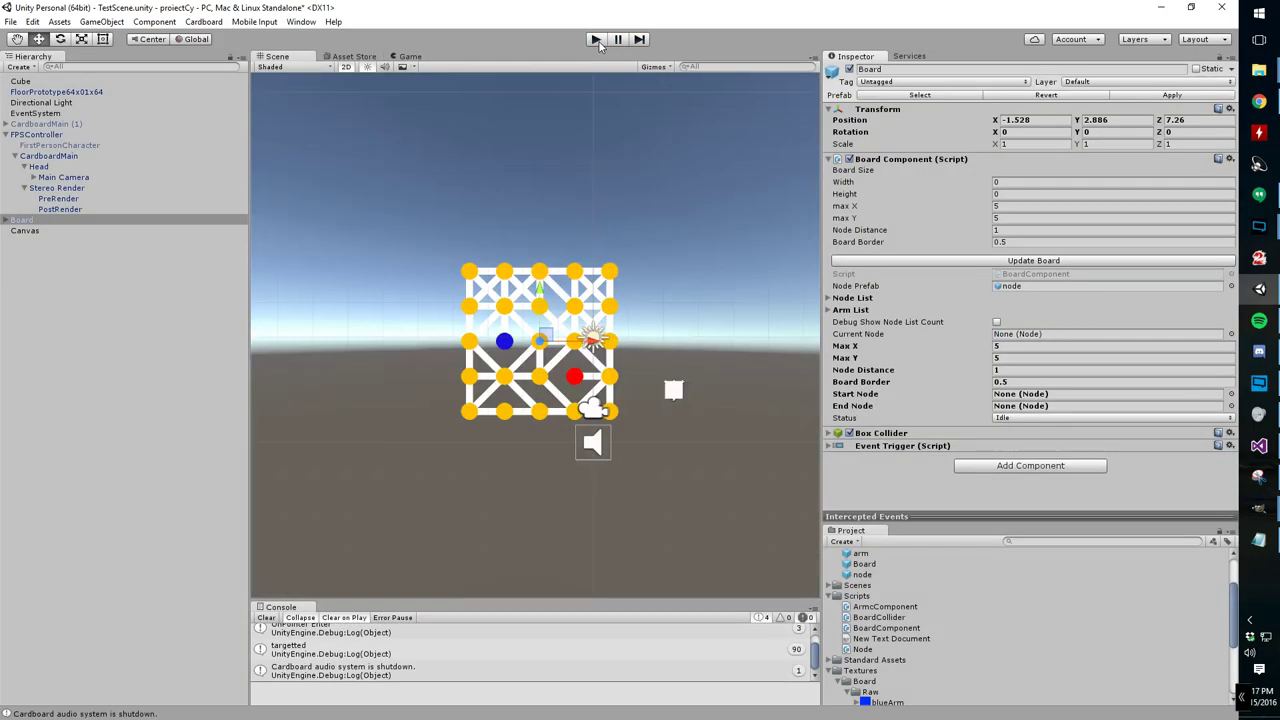
# Examine the 5×5 board up close in the scene along with its Board object in the hierarchy
pyautogui.scroll(4, 505, 392)
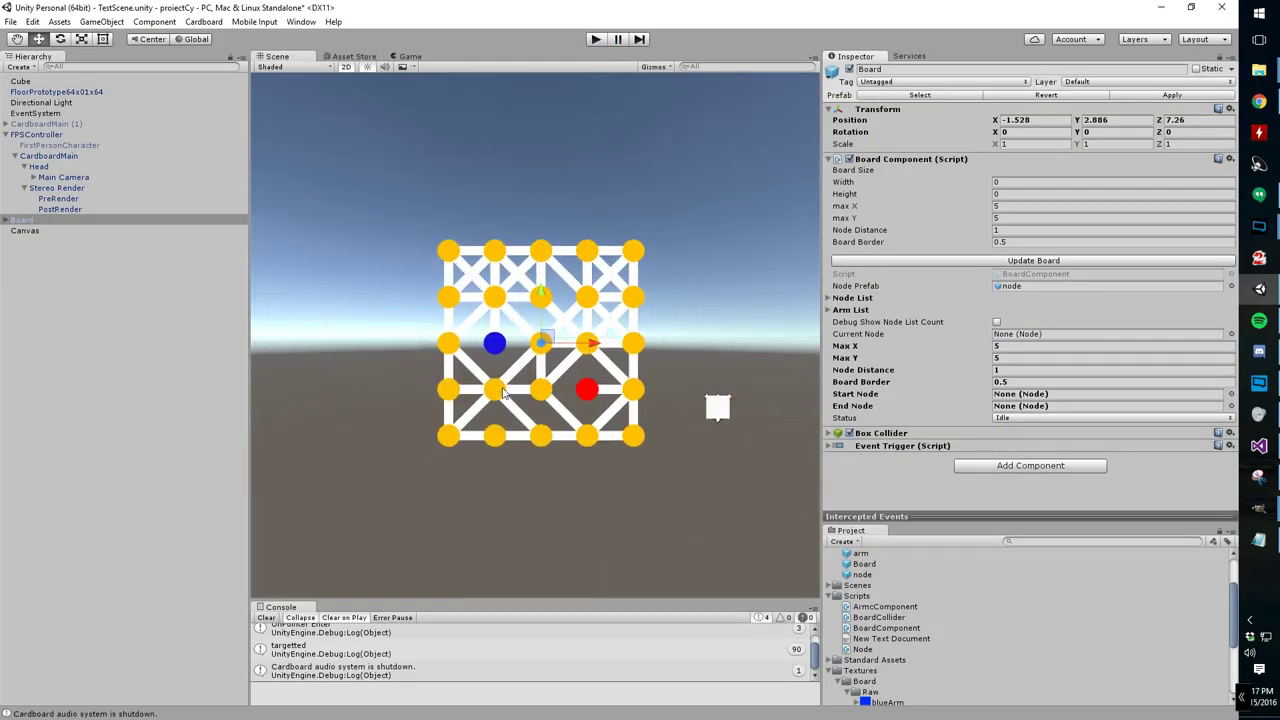
pyautogui.scroll(1, 505, 392)
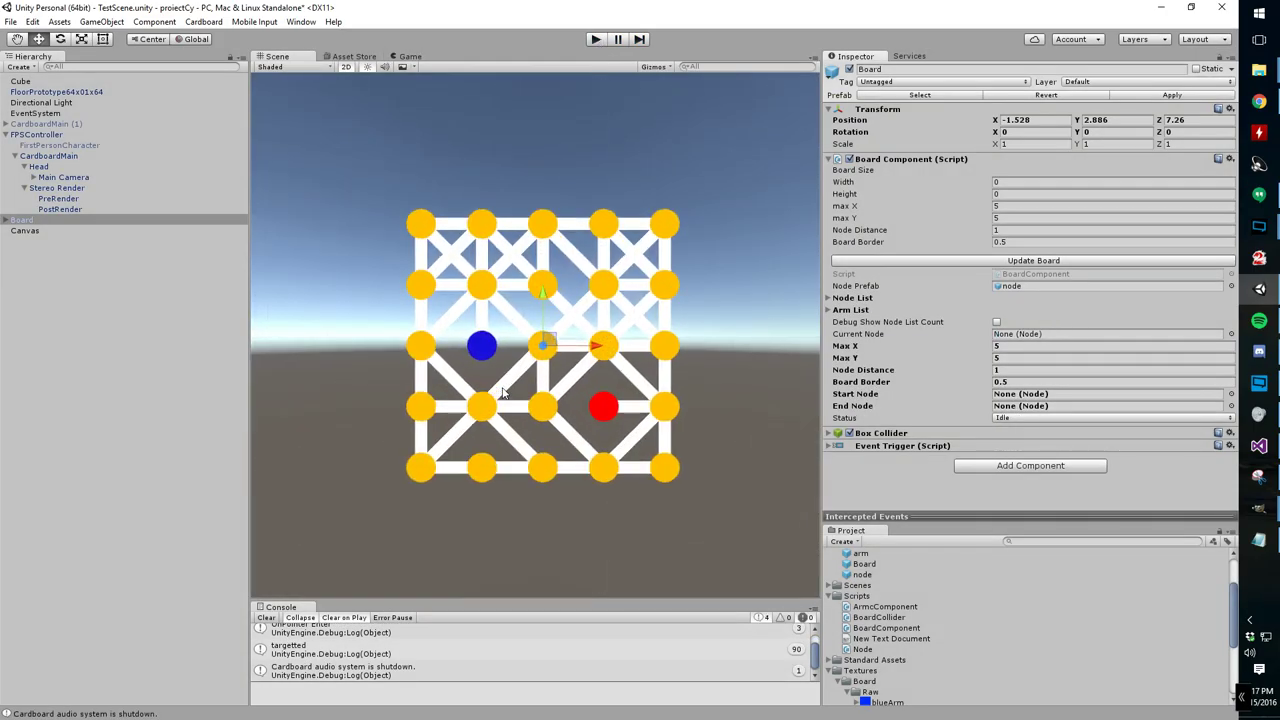
pyautogui.scroll(2, 505, 392)
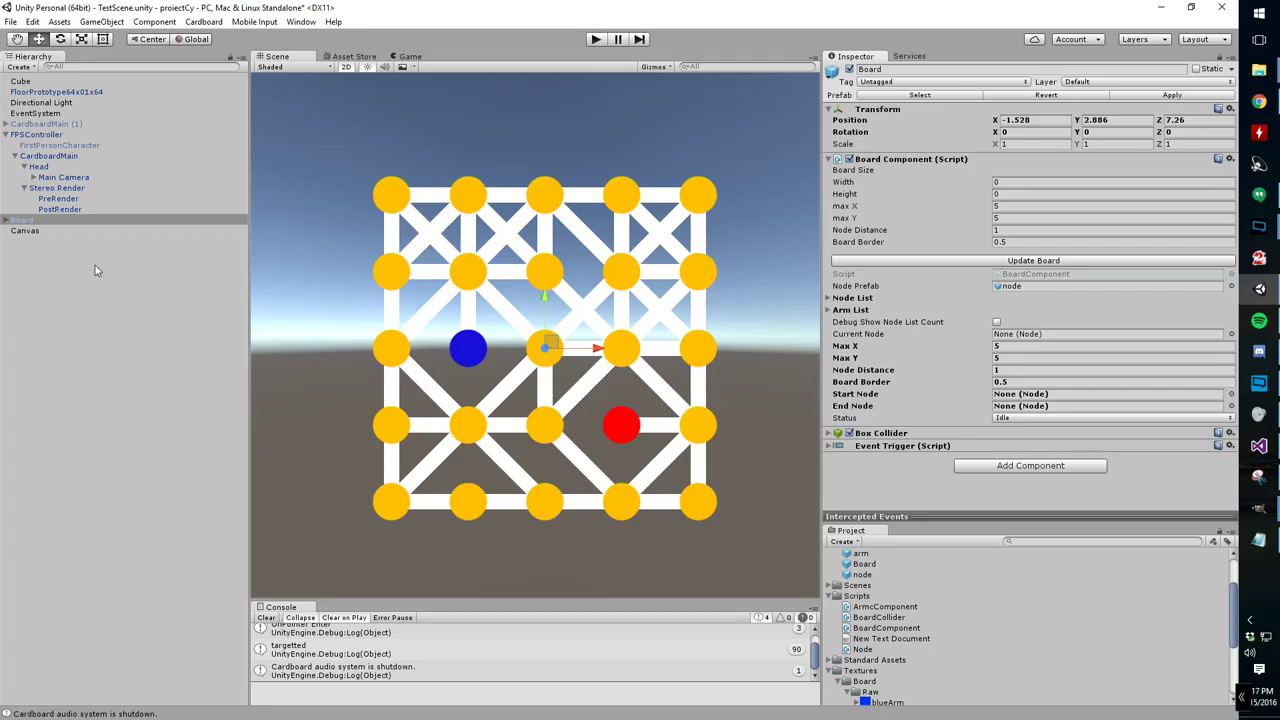
pyautogui.click(5, 220)
pyautogui.click(5, 220)
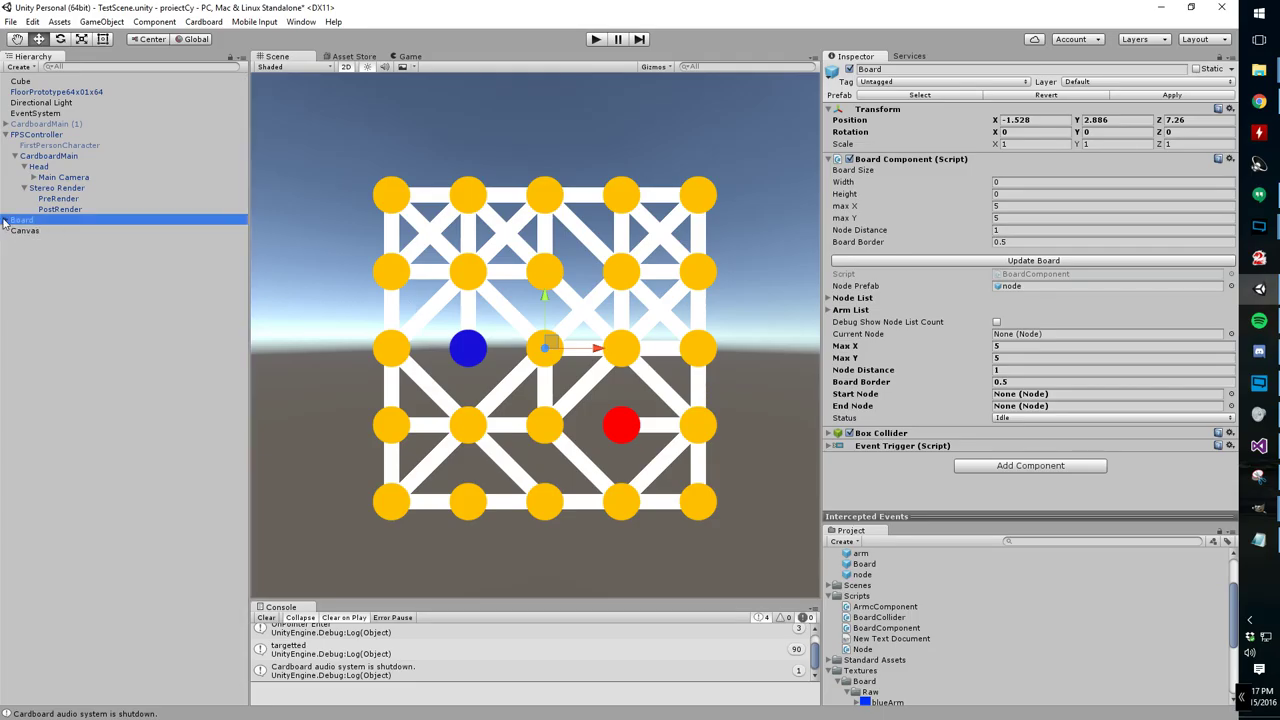
pyautogui.click(24, 231)
pyautogui.click(24, 221)
pyautogui.click(24, 231)
pyautogui.click(24, 221)
# Set the Board Component's max X and max Y to 10 and update the board
pyautogui.click(1016, 204)
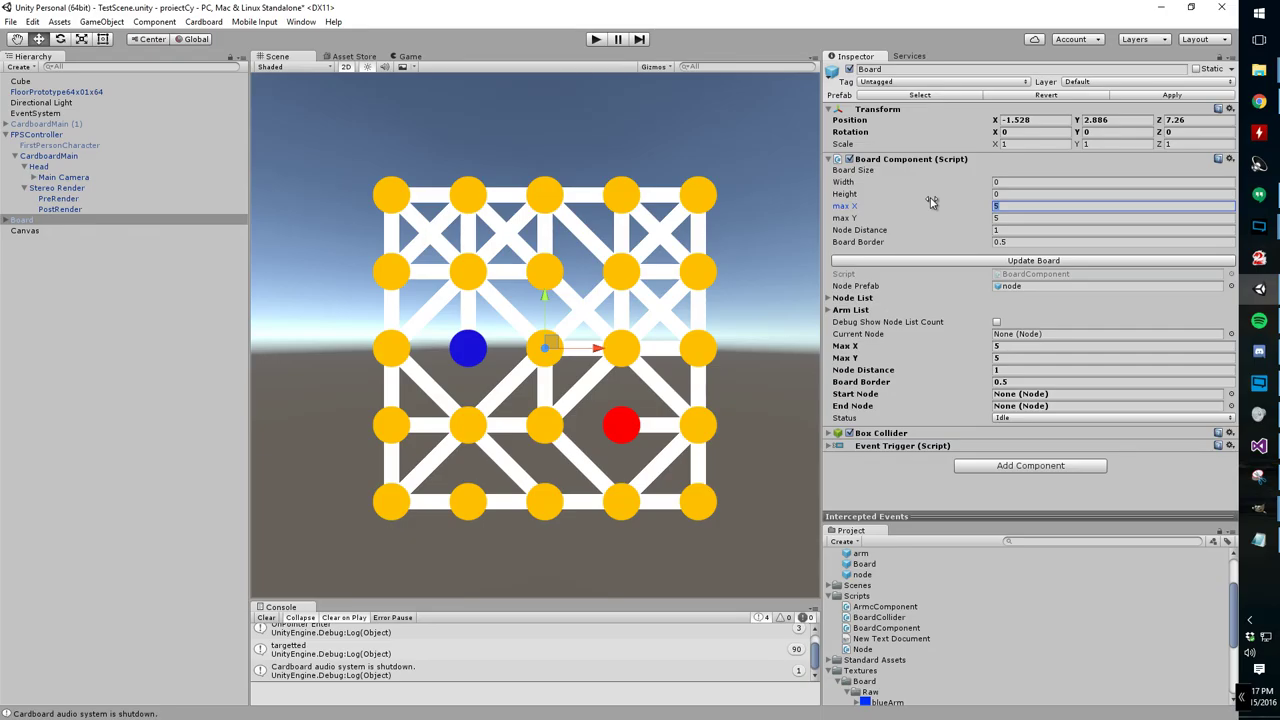
pyautogui.write('10')
pyautogui.press('Tab')
pyautogui.write('10')
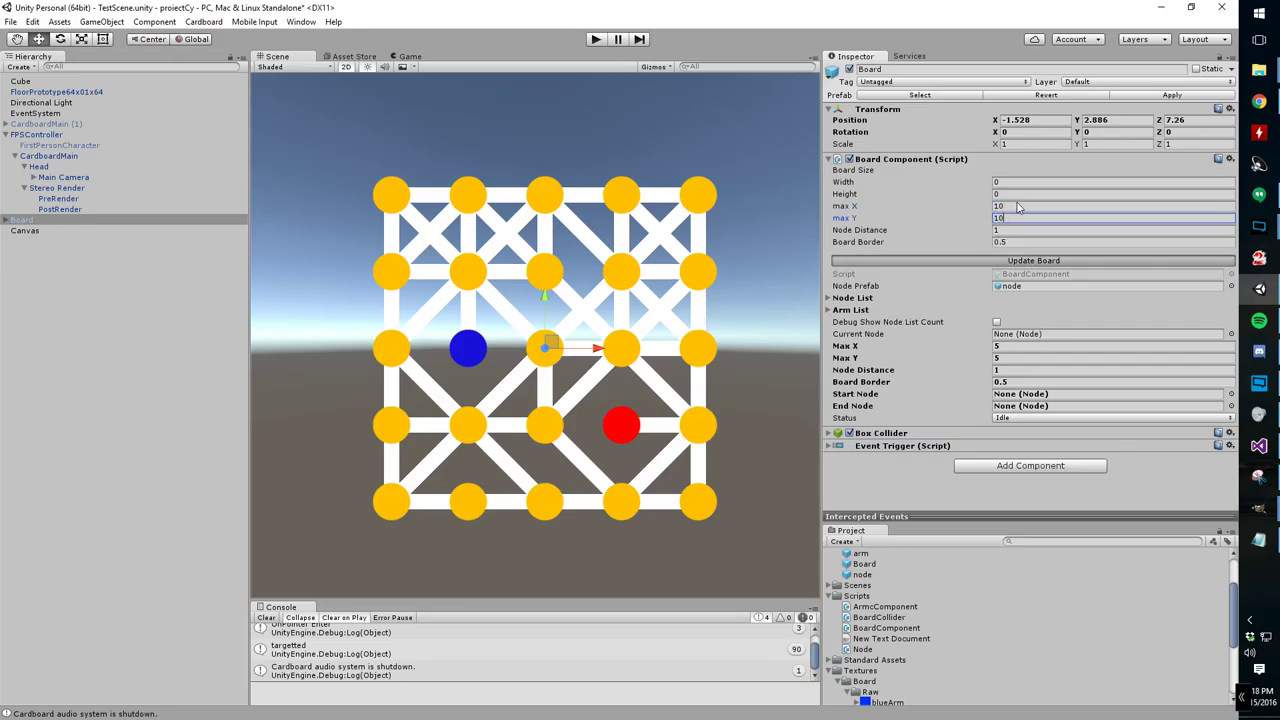
pyautogui.click(980, 262)
pyautogui.scroll(-2, 743, 303)
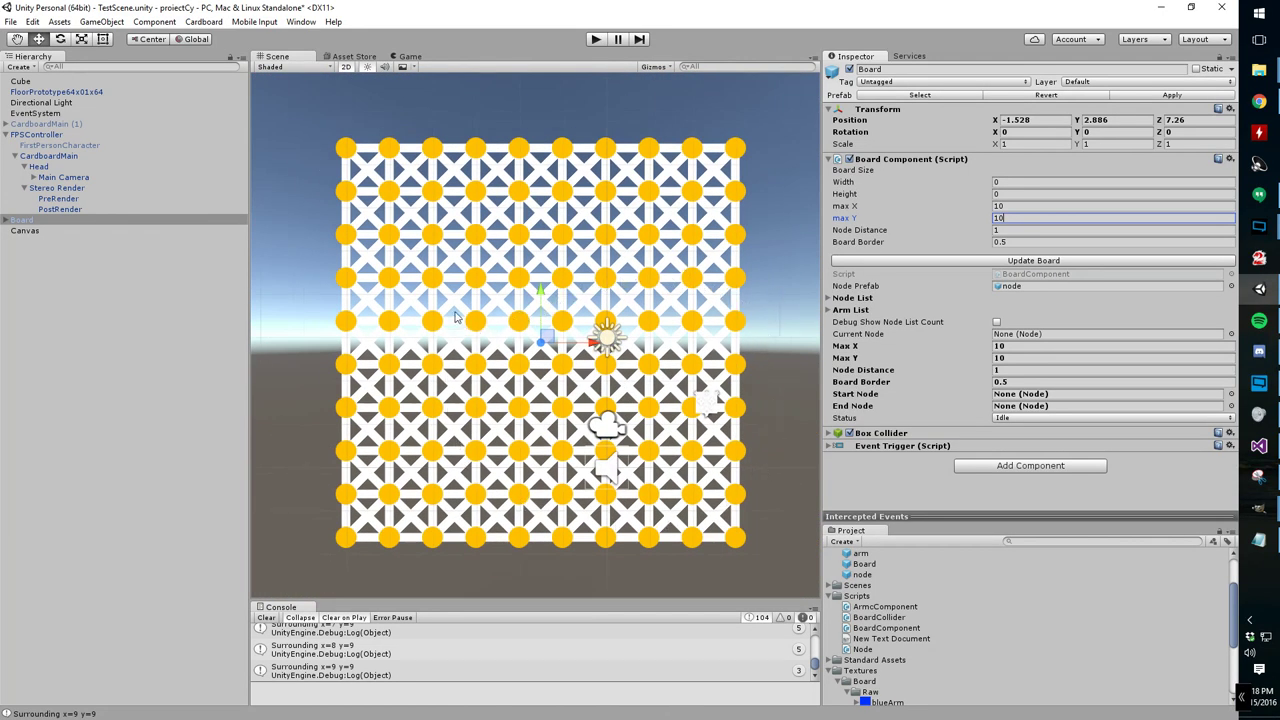
# Set the board's max X to 4 and max Y to 7 and regenerate it
pyautogui.moveTo(1033, 219); pyautogui.dragTo(897, 219)
pyautogui.click(905, 203)
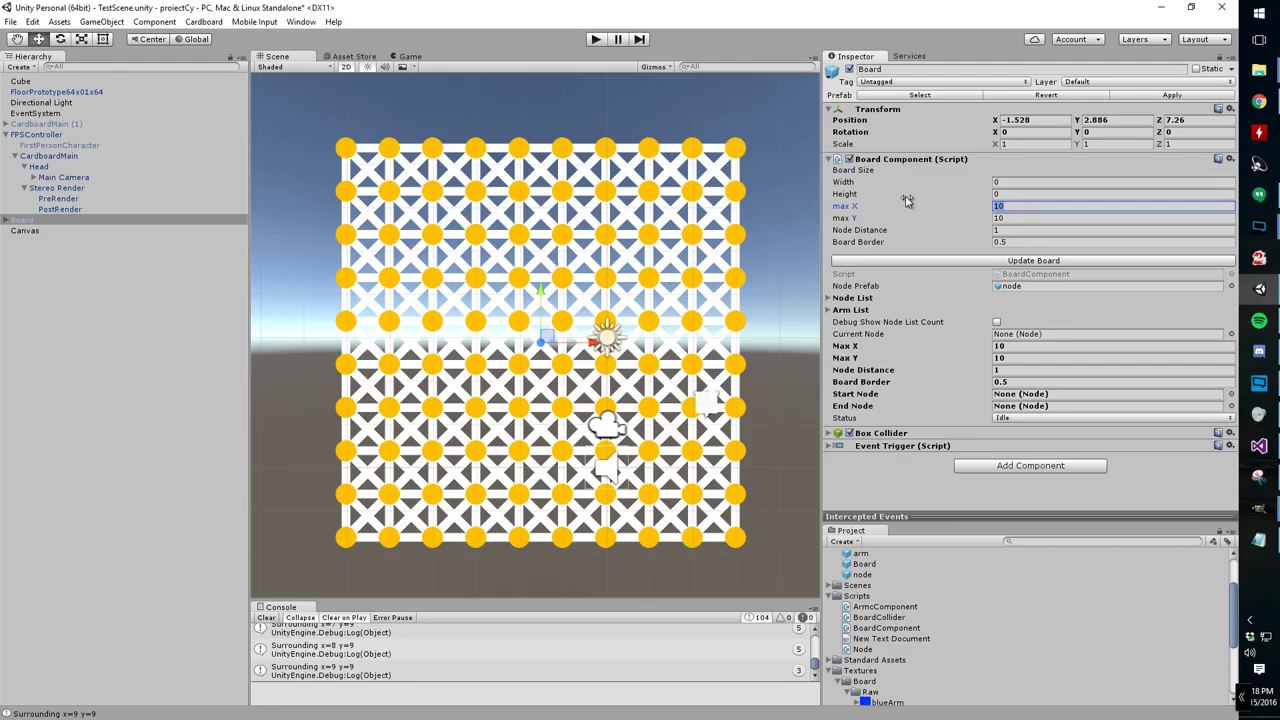
pyautogui.write('5')
pyautogui.click(917, 220)
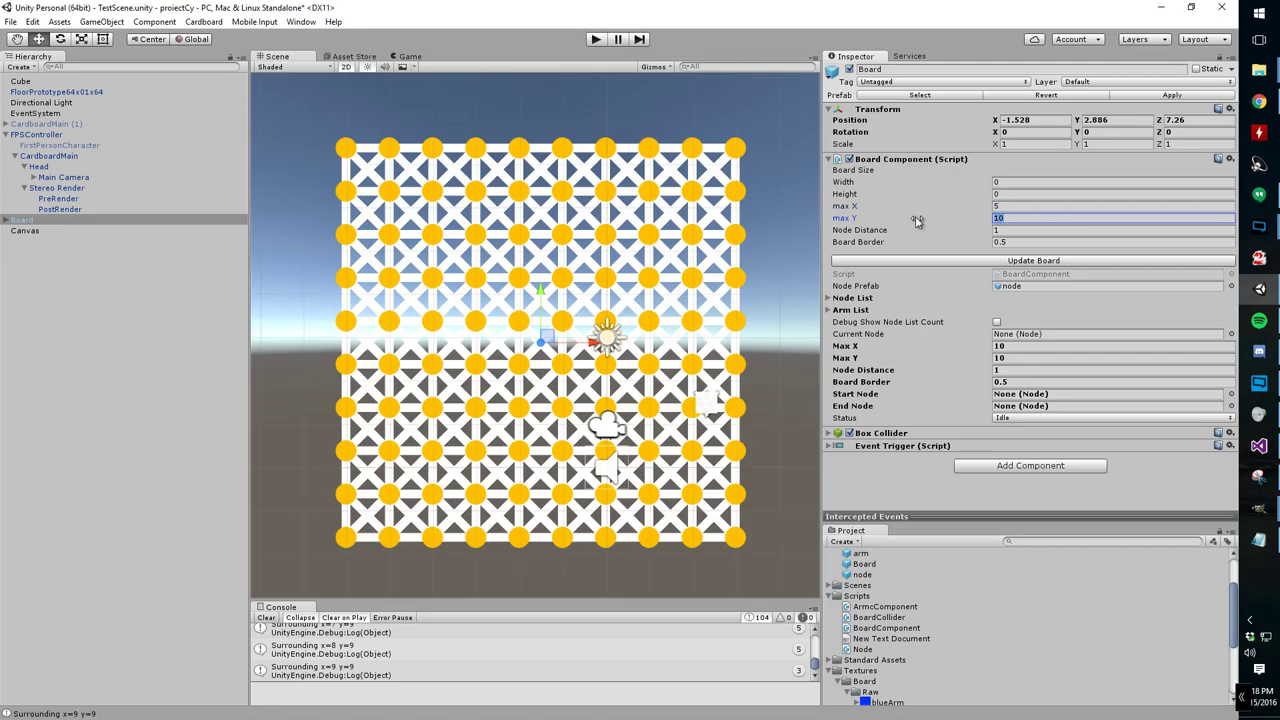
pyautogui.click(952, 206)
pyautogui.write('4')
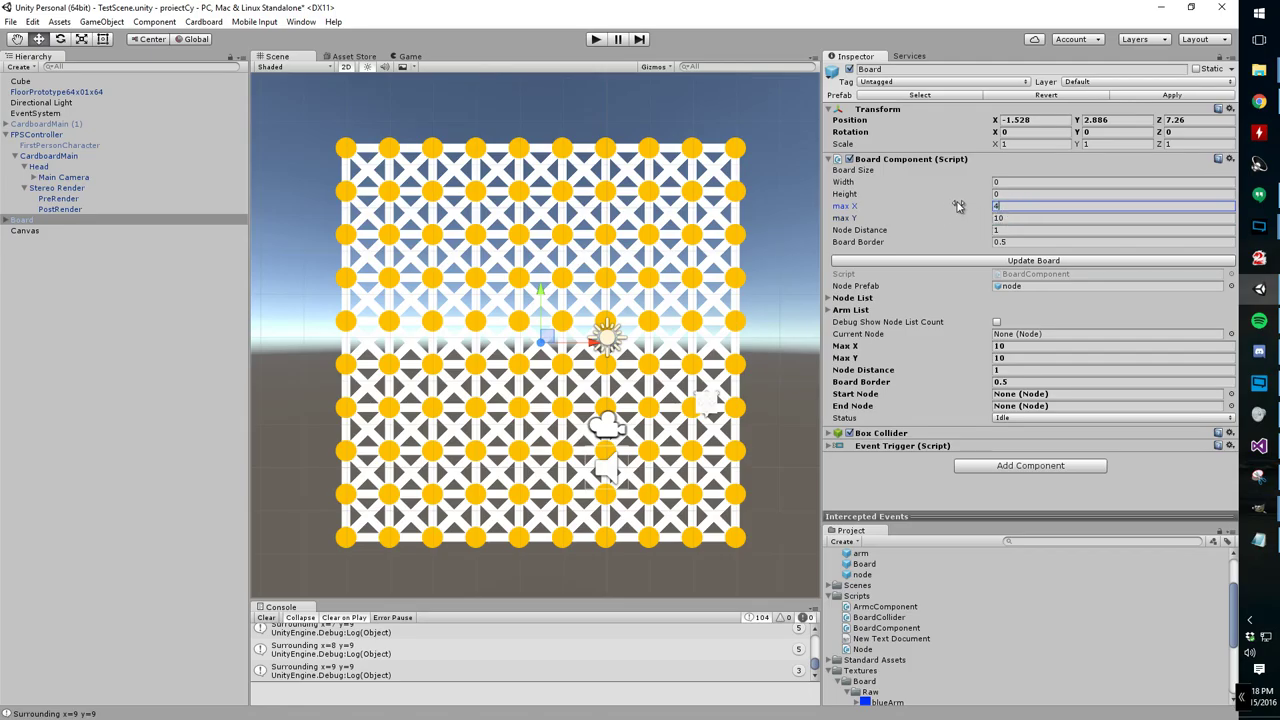
pyautogui.click(1013, 218)
pyautogui.write('7')
pyautogui.click(1013, 260)
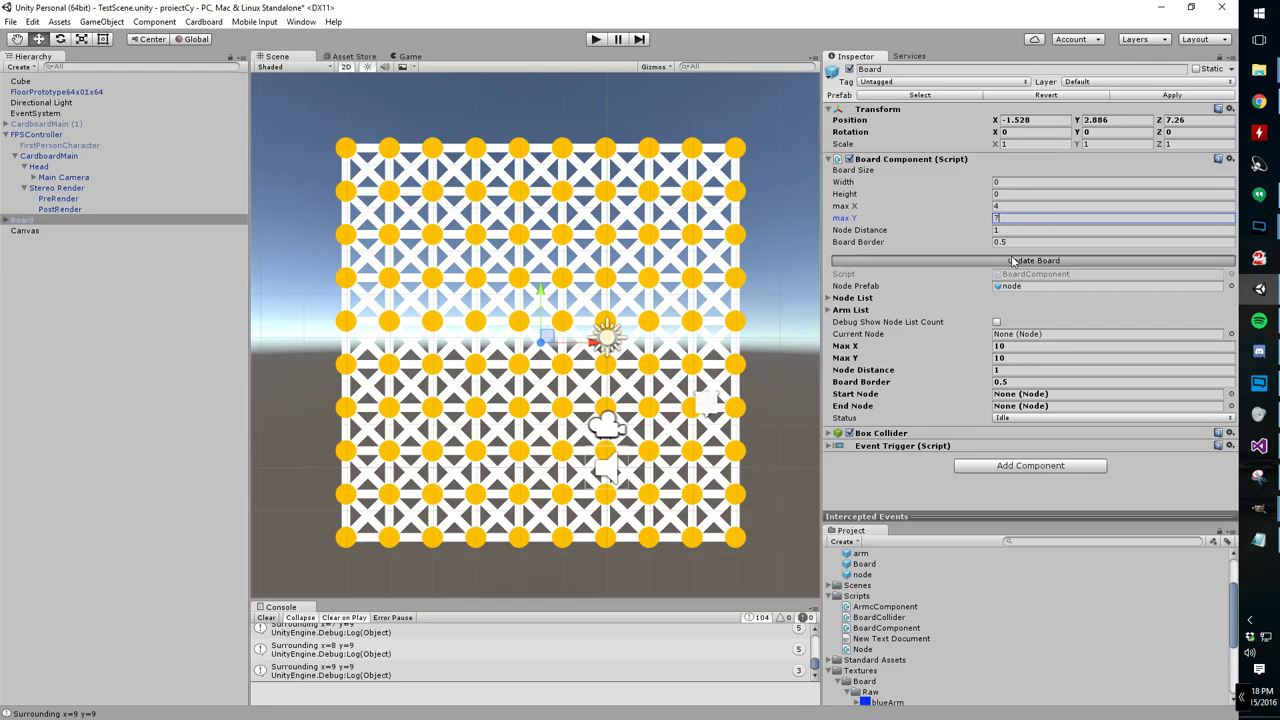
# Change the board size to max X 7 and max Y 4 and update the board
pyautogui.click(1020, 207)
pyautogui.write('7')
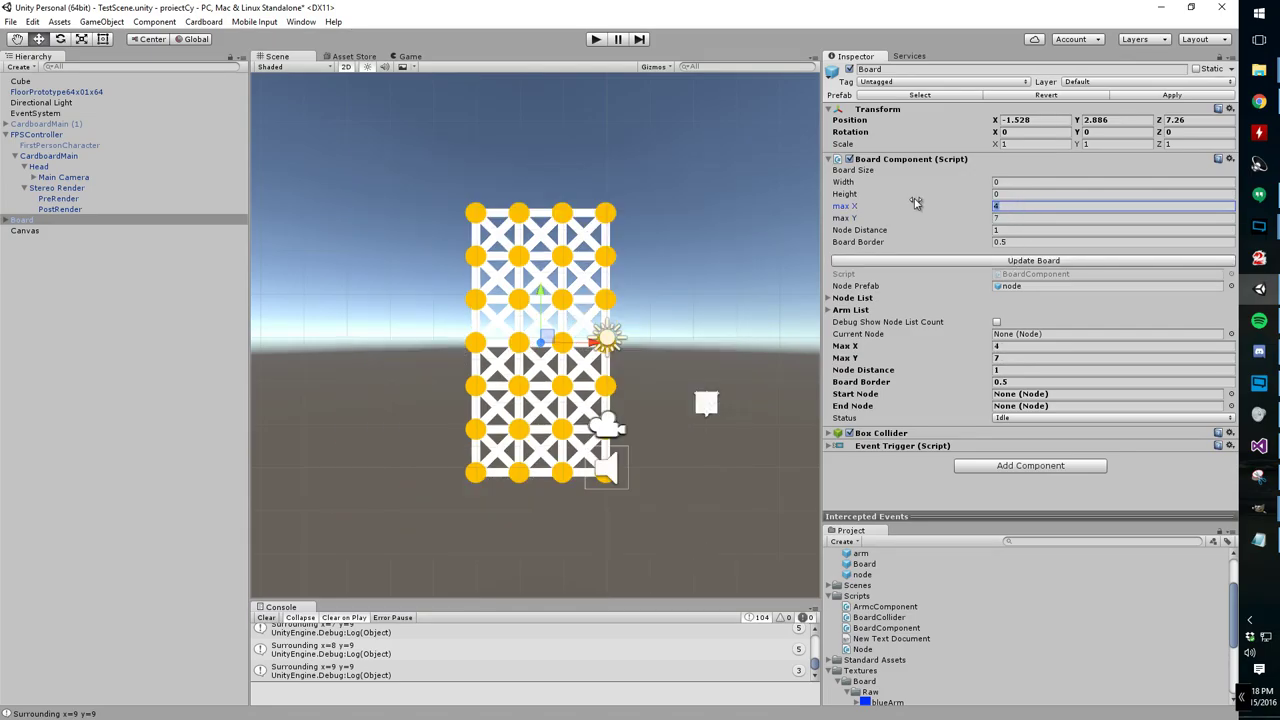
pyautogui.click(1005, 221)
pyautogui.write('4')
pyautogui.click(1006, 261)
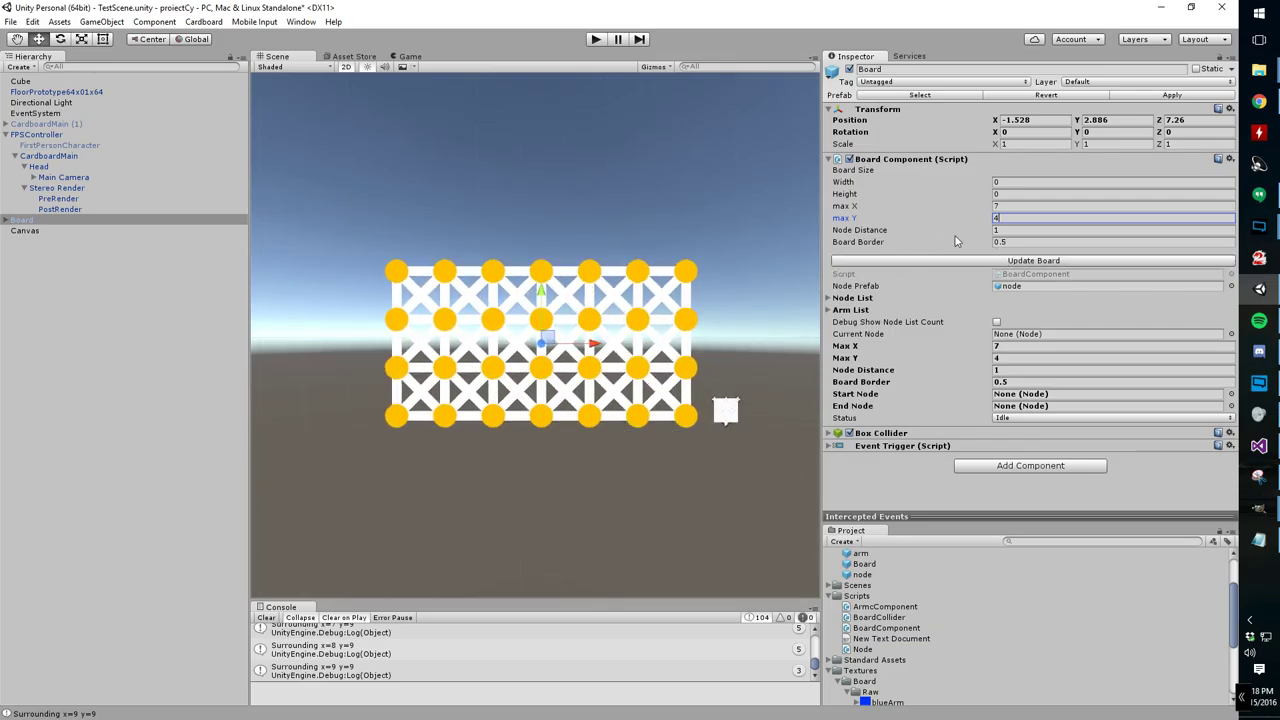
# Set the board's Node Distance to 2 and update the board to apply the wider spacing
pyautogui.click(995, 230)
pyautogui.doubleClick(995, 230)
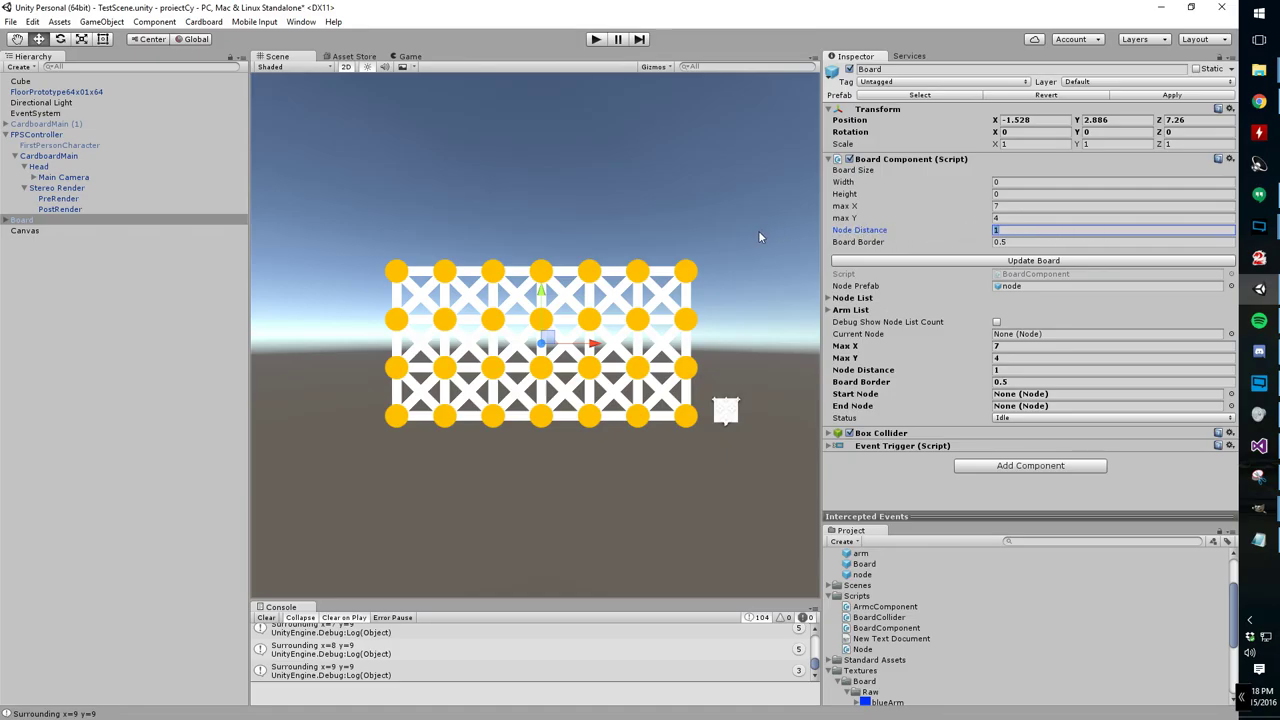
pyautogui.write('2')
pyautogui.click(1083, 267)
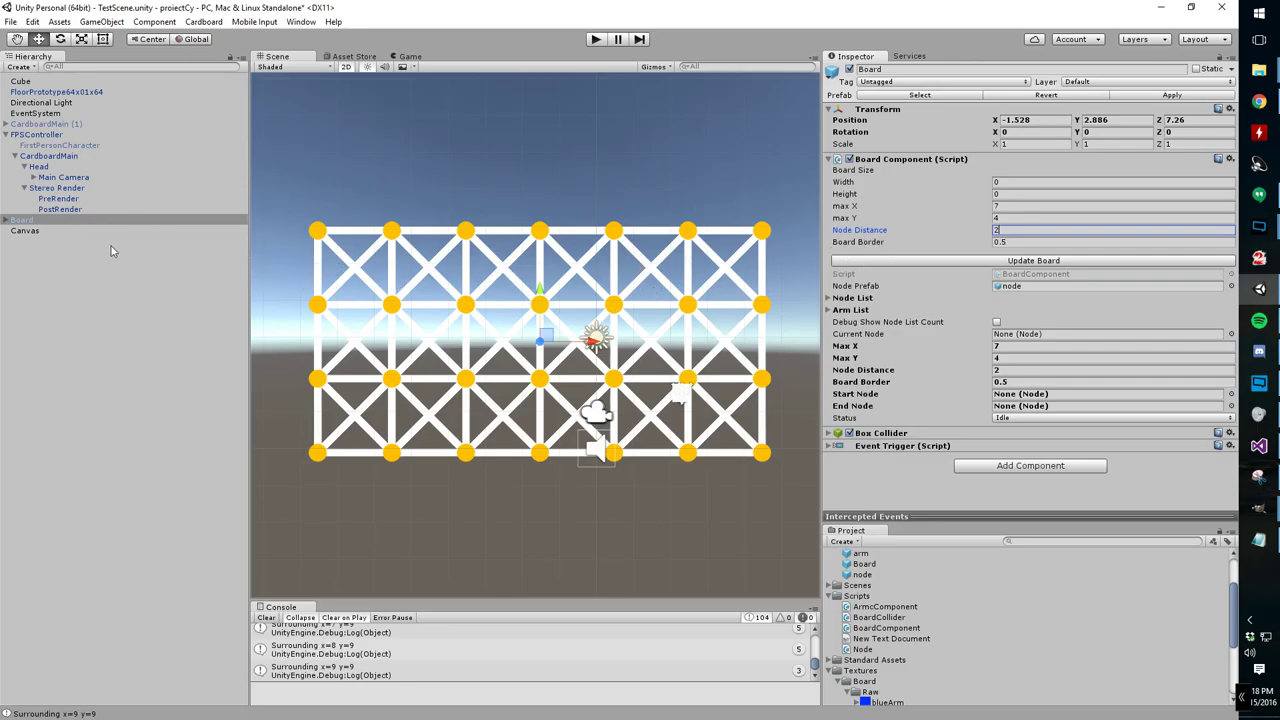
# Examine the Board's Box Collider settings and its child node and arm objects, and clear the selection
pyautogui.click(829, 434)
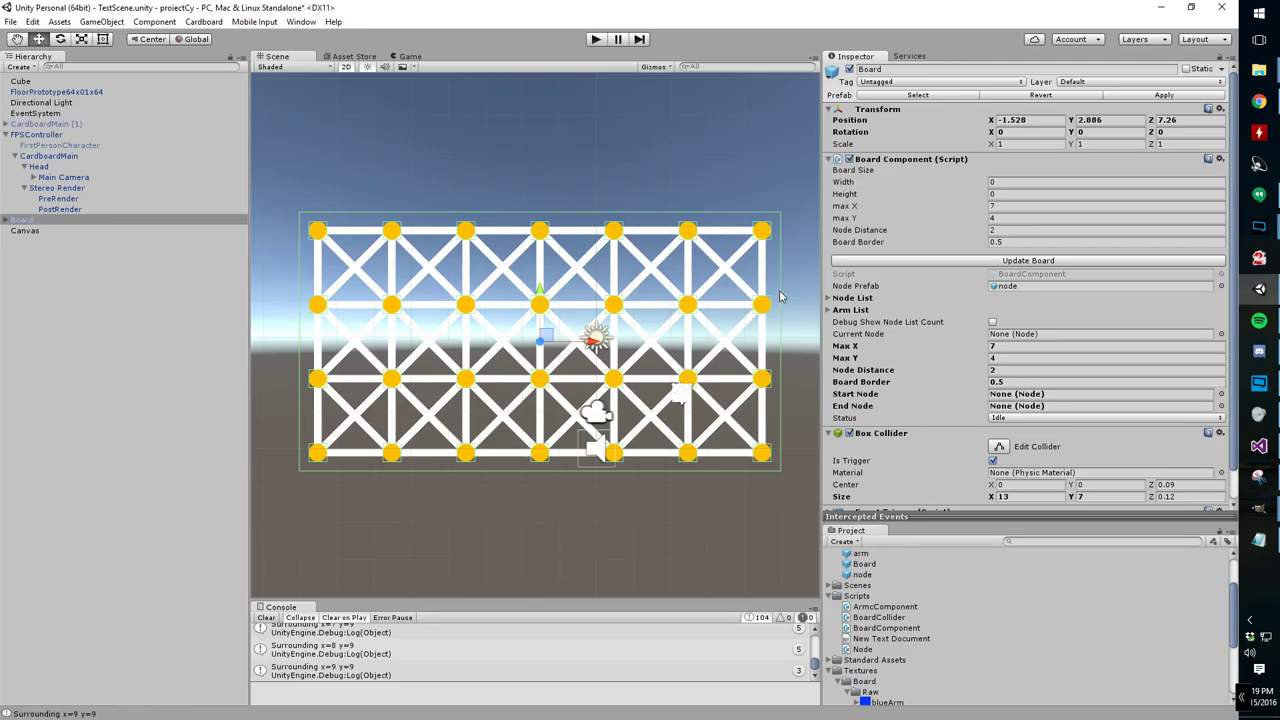
pyautogui.click(5, 221)
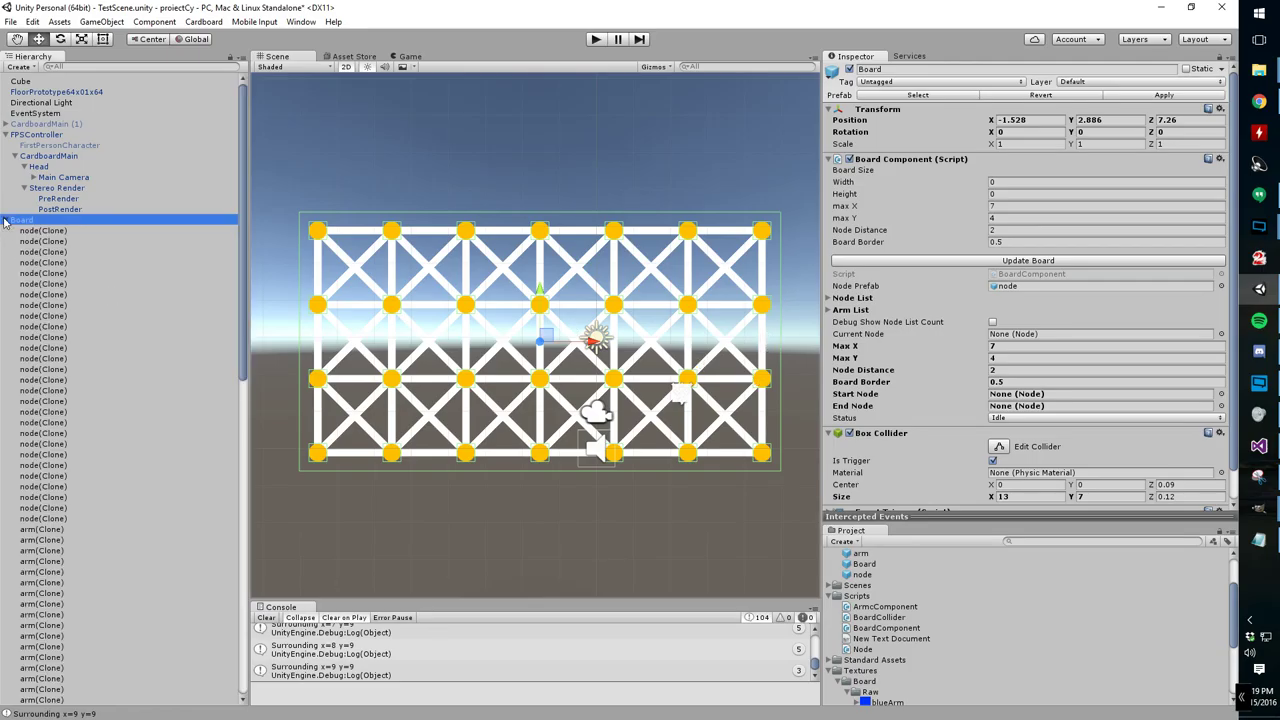
pyautogui.click(5, 221)
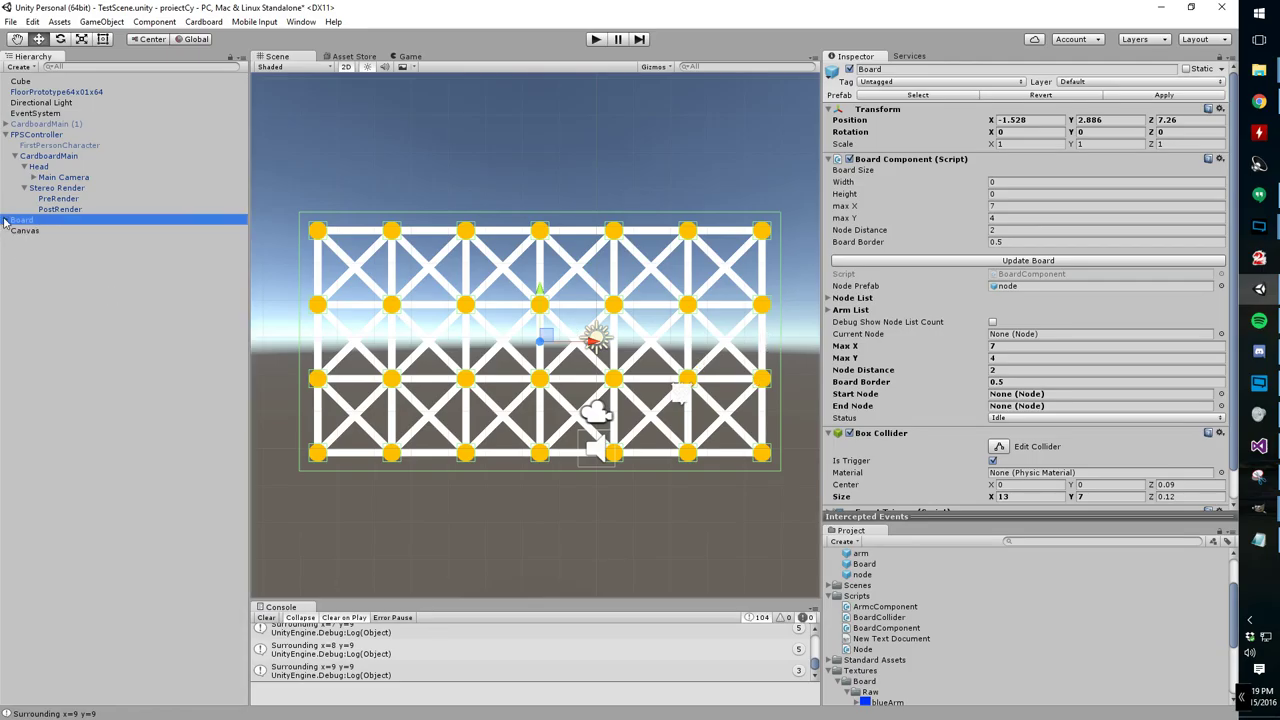
pyautogui.click(351, 506)
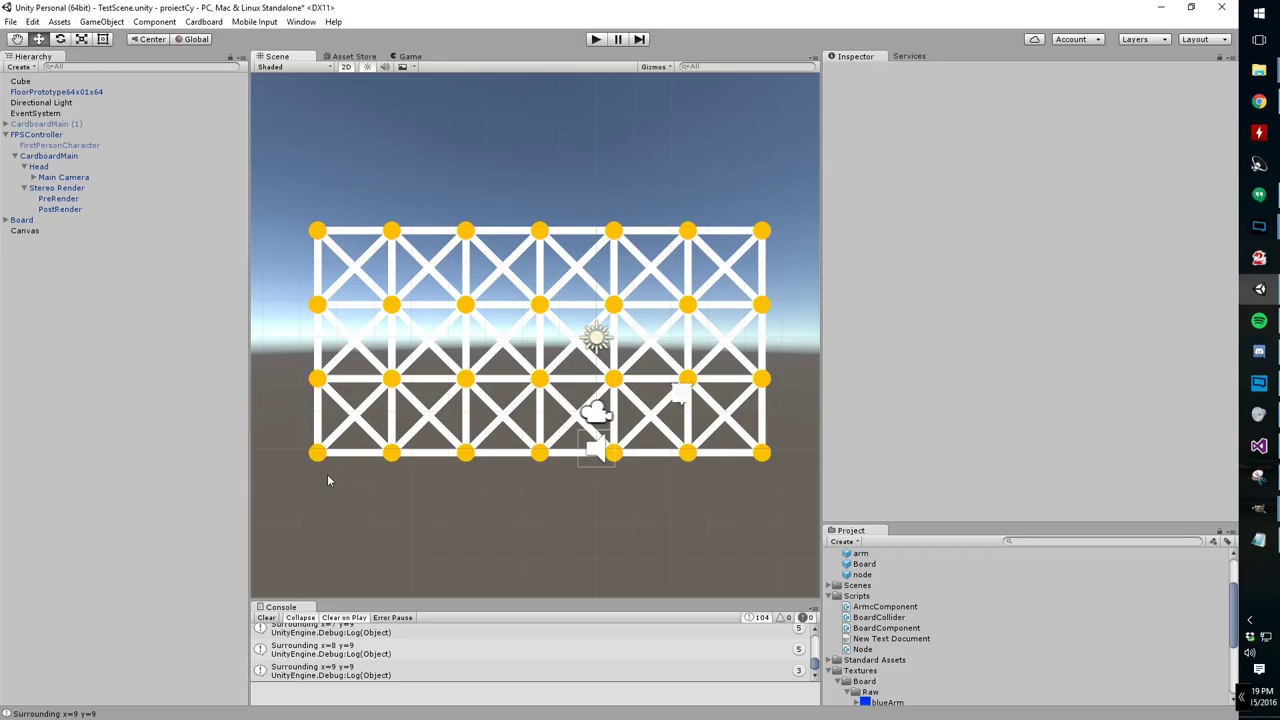
# Make the node at XID 1, YID 2 the board's starter node
pyautogui.click(391, 378)
pyautogui.click(391, 304)
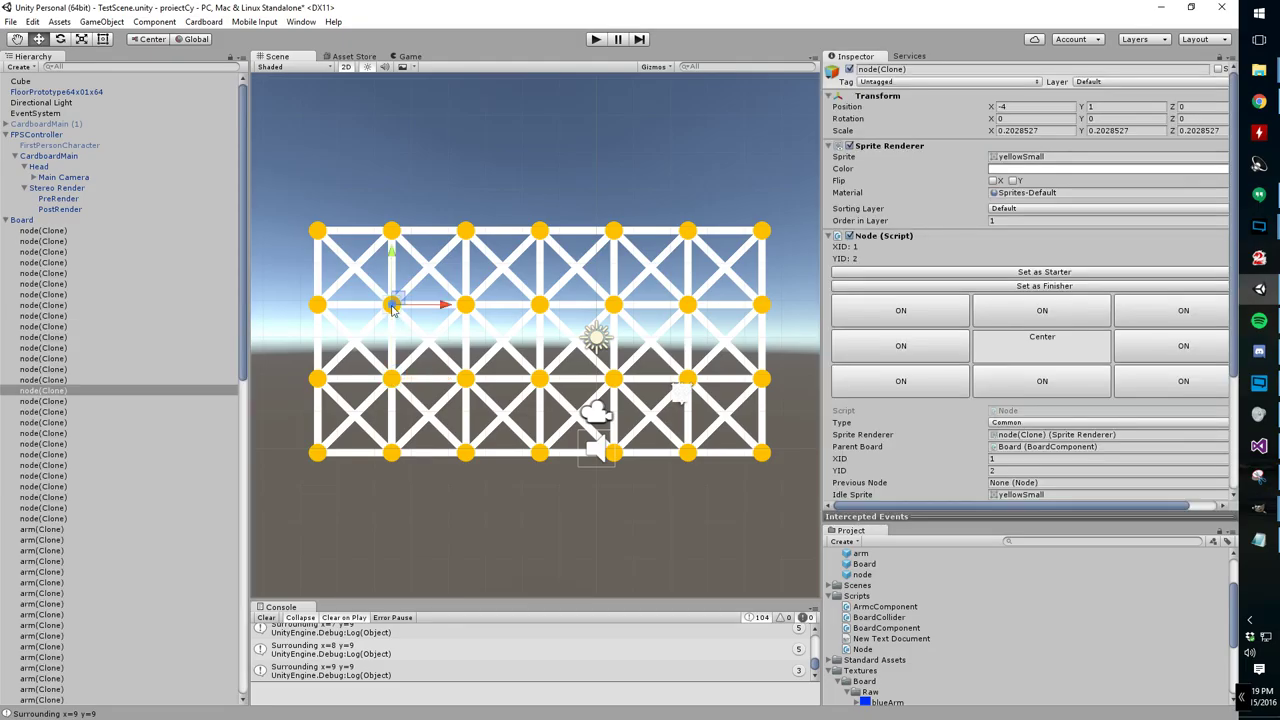
pyautogui.click(466, 305)
pyautogui.click(391, 232)
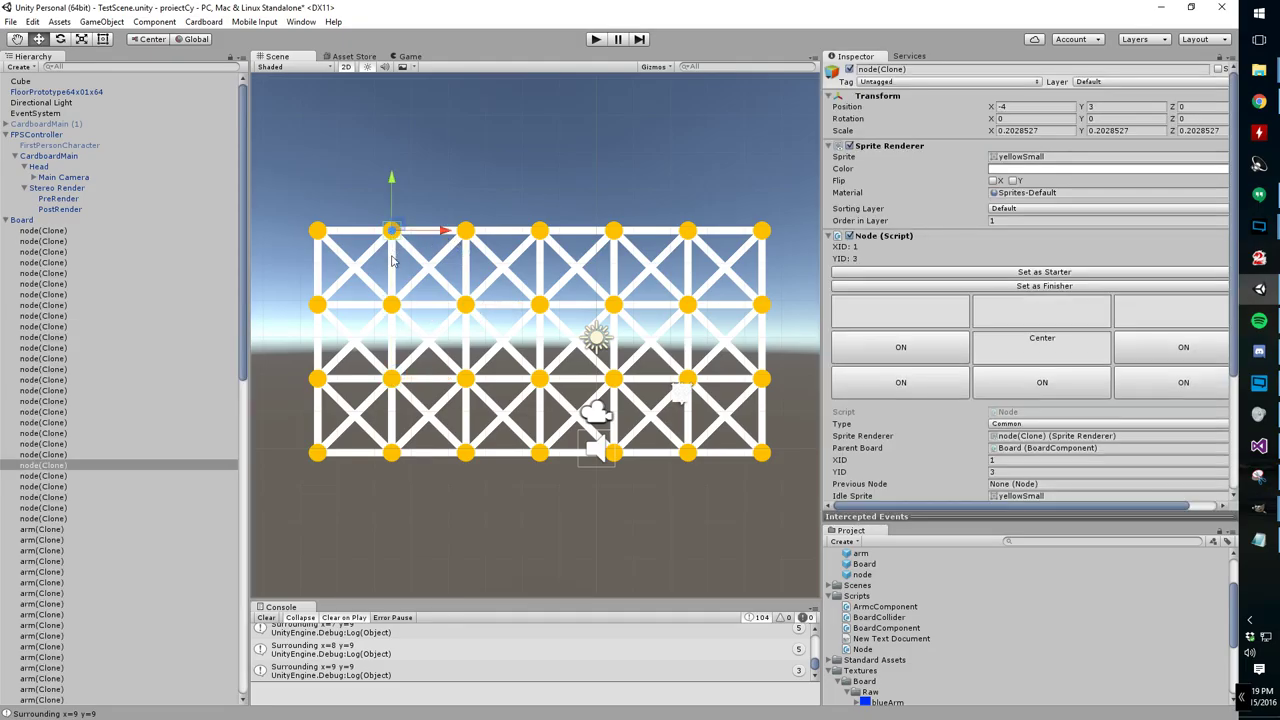
pyautogui.click(391, 305)
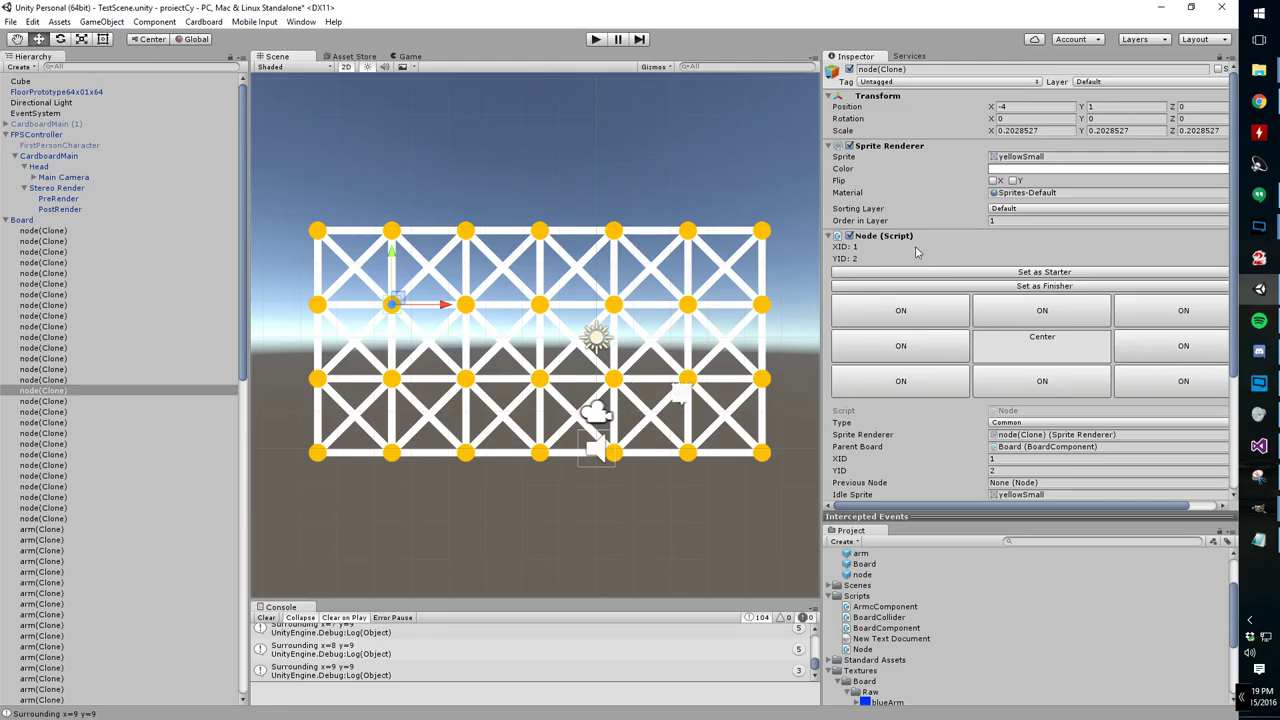
pyautogui.click(1036, 274)
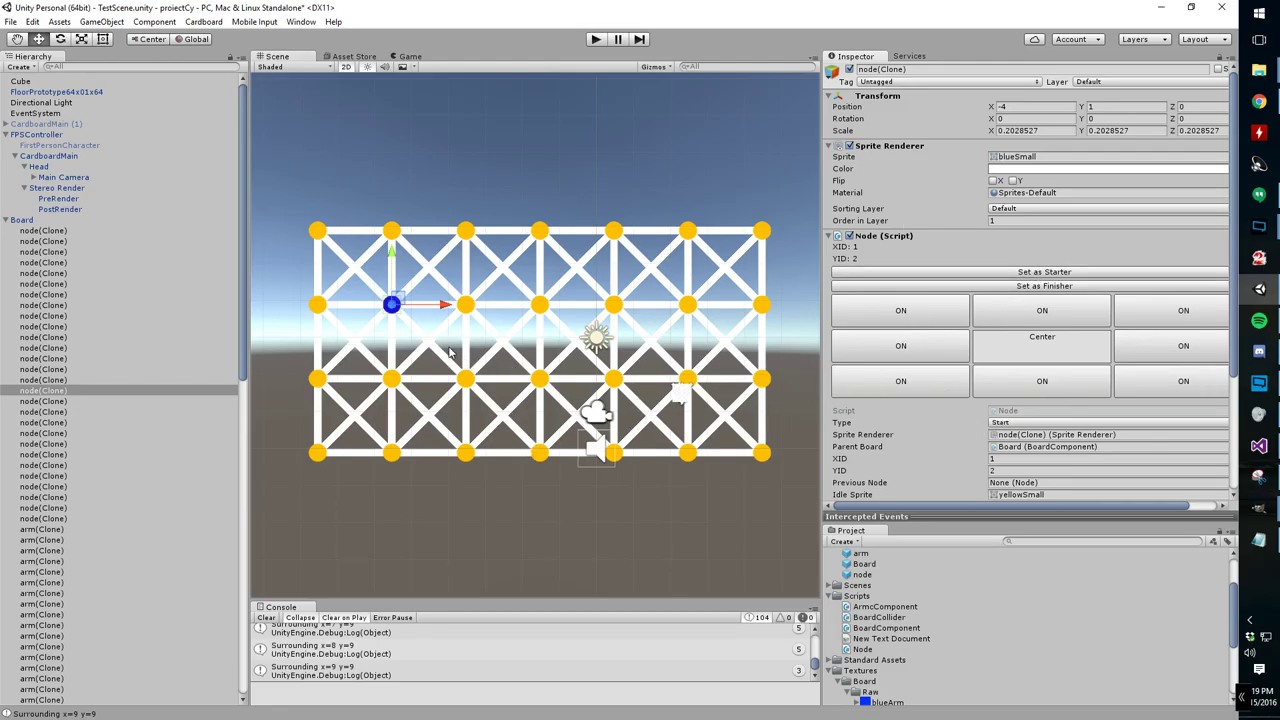
# Make the node at XID 4, YID 1 the finisher and enter play mode to test the puzzle
pyautogui.click(393, 344)
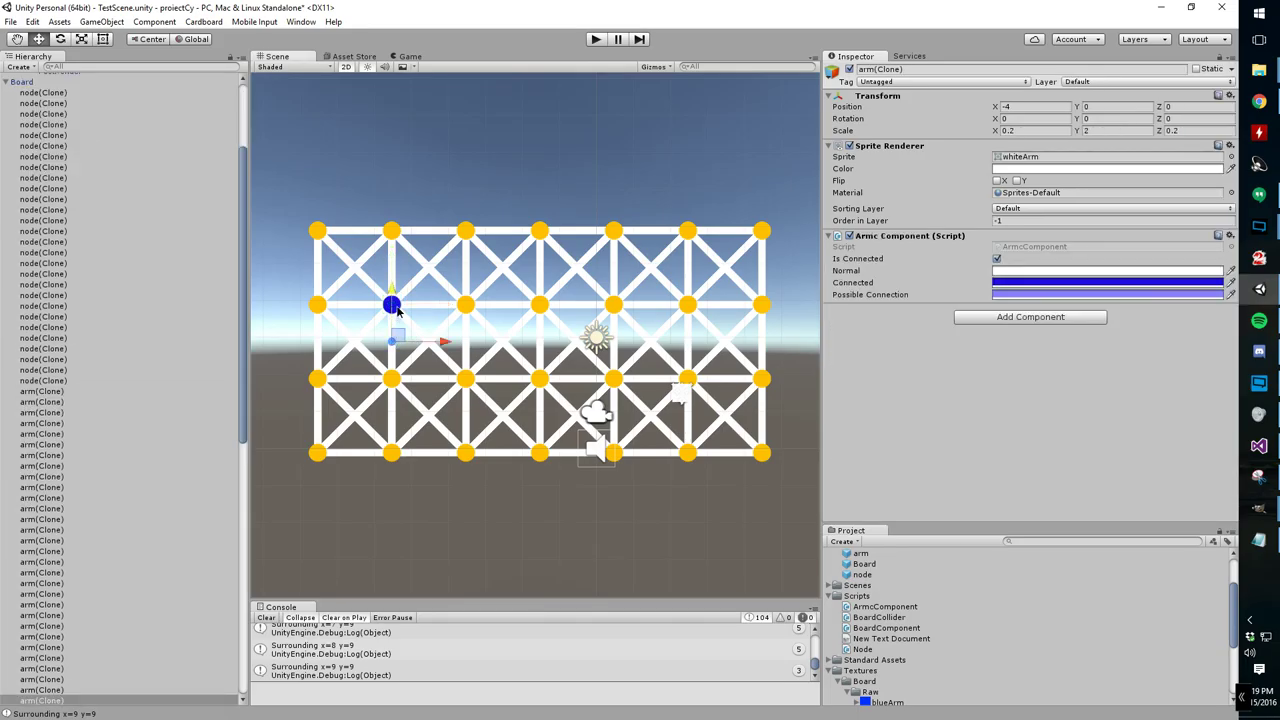
pyautogui.click(392, 305)
pyautogui.click(689, 379)
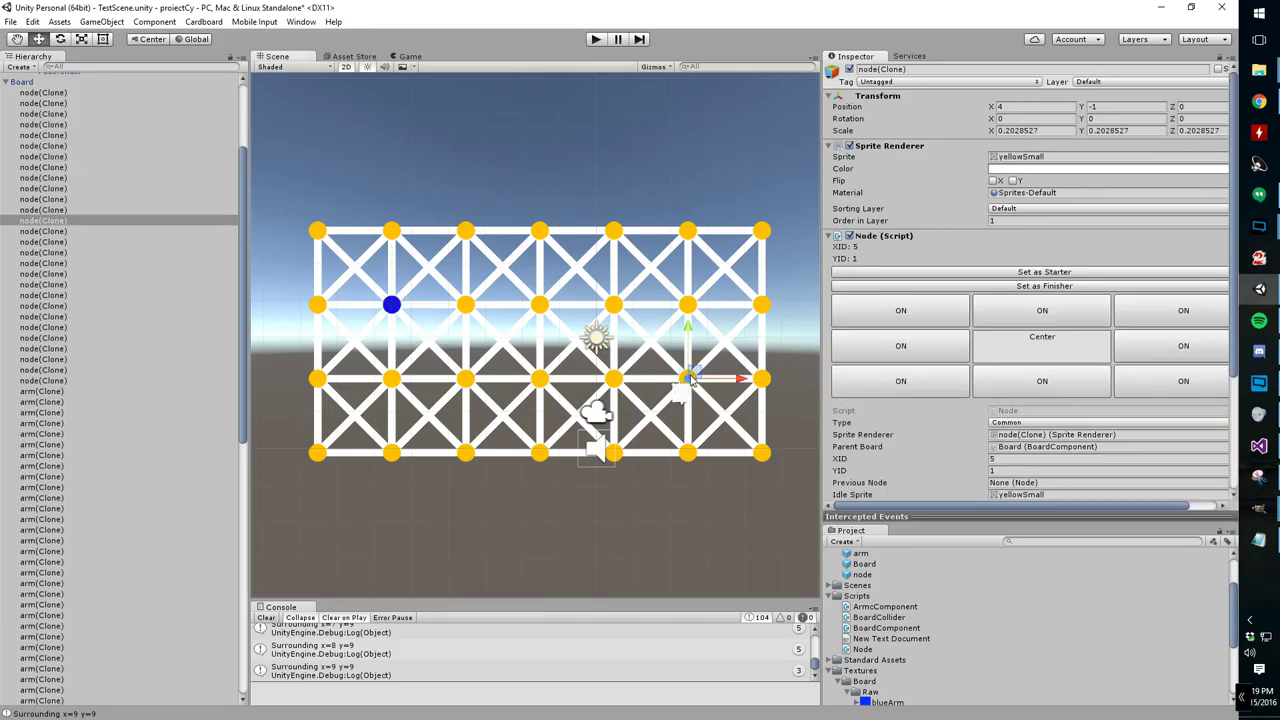
pyautogui.click(615, 381)
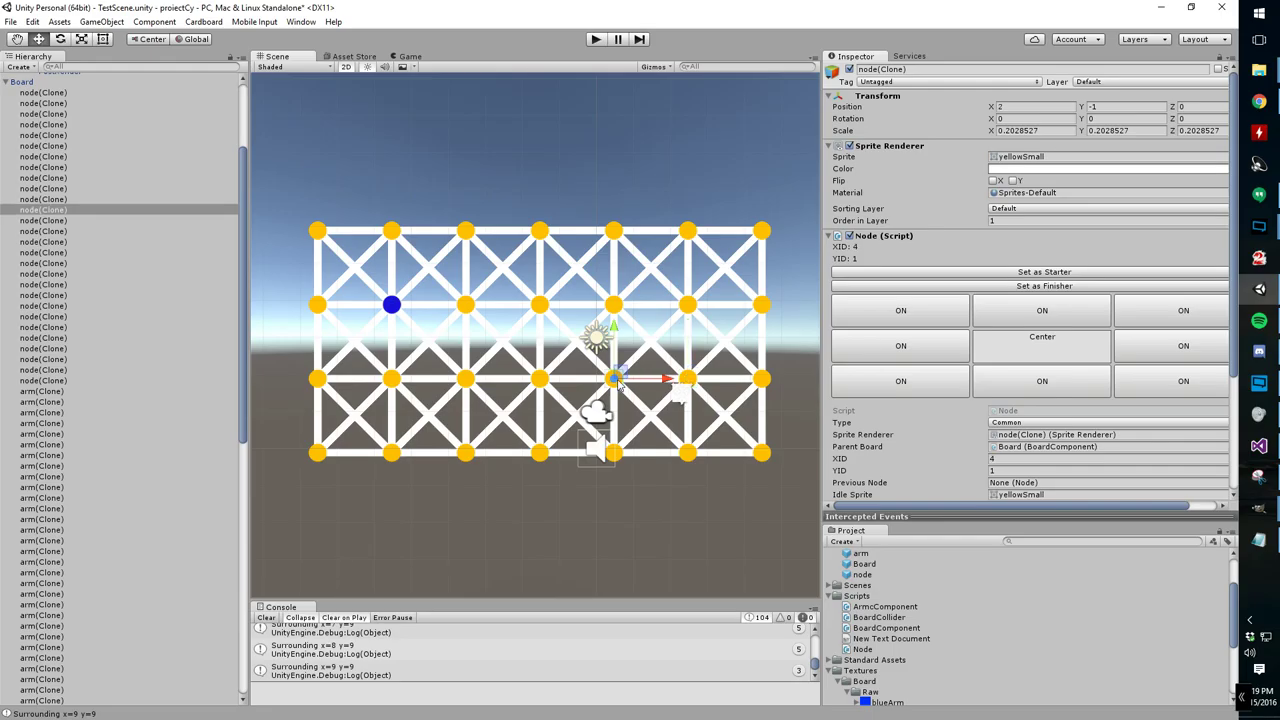
pyautogui.click(1051, 287)
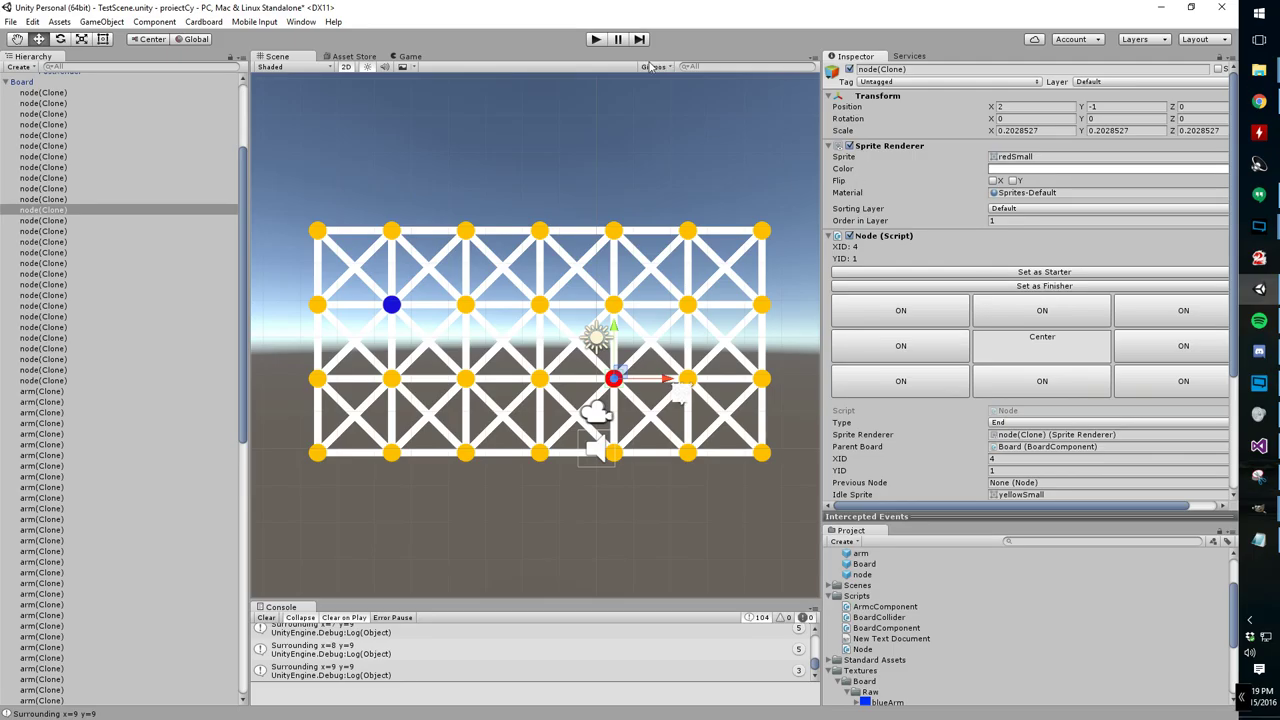
pyautogui.click(594, 40)
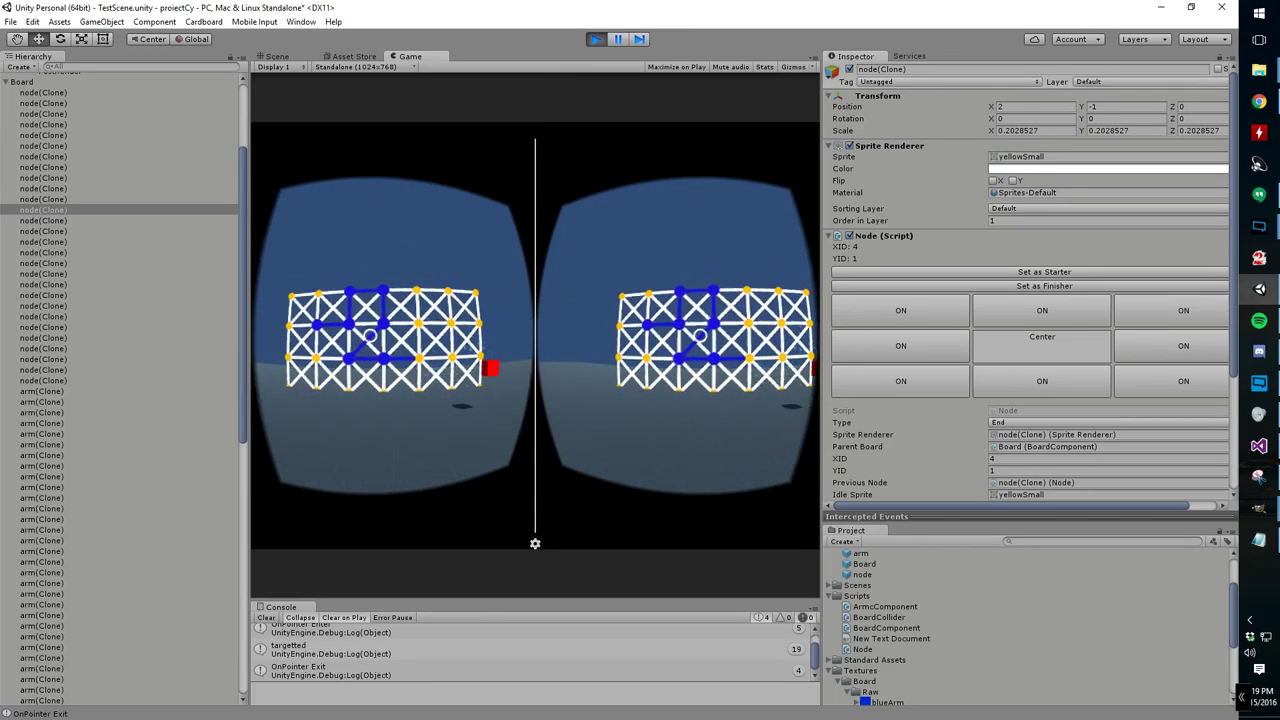
# Exit play mode and turn off the starter node's upper, upper-right, right, lower-right and lower connections
pyautogui.hotkey('ctrl', 'p')
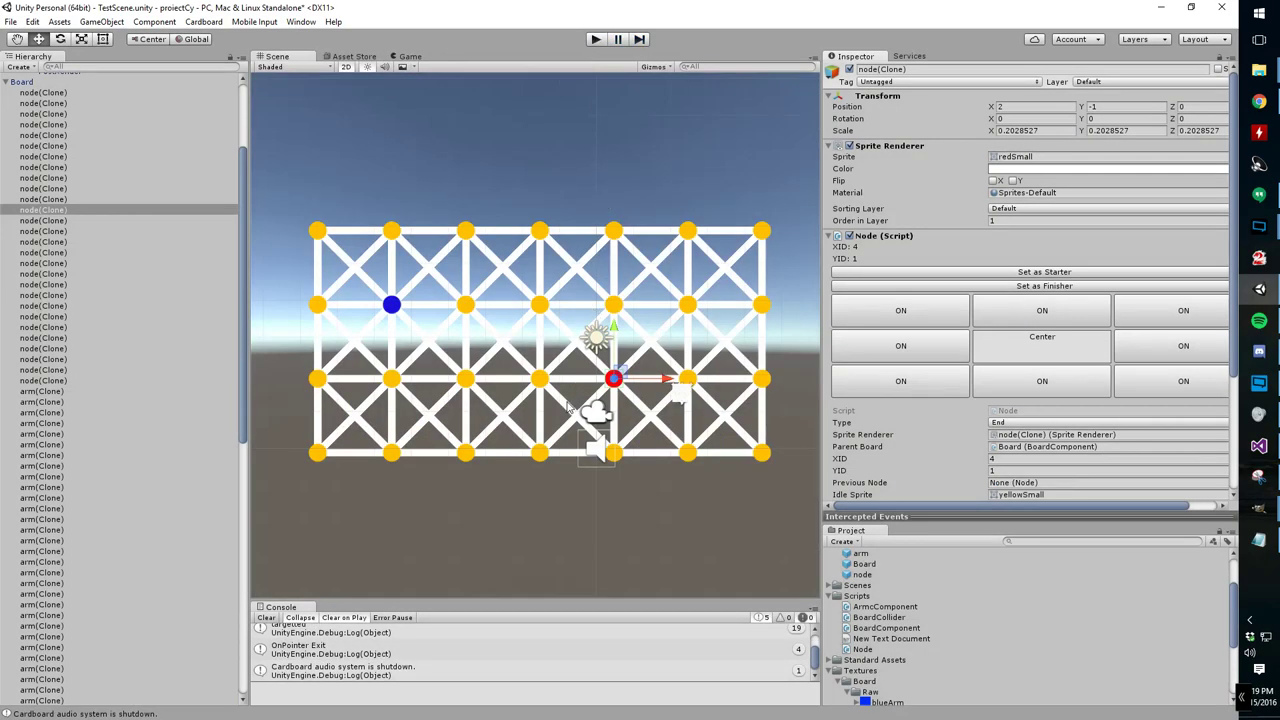
pyautogui.click(441, 512)
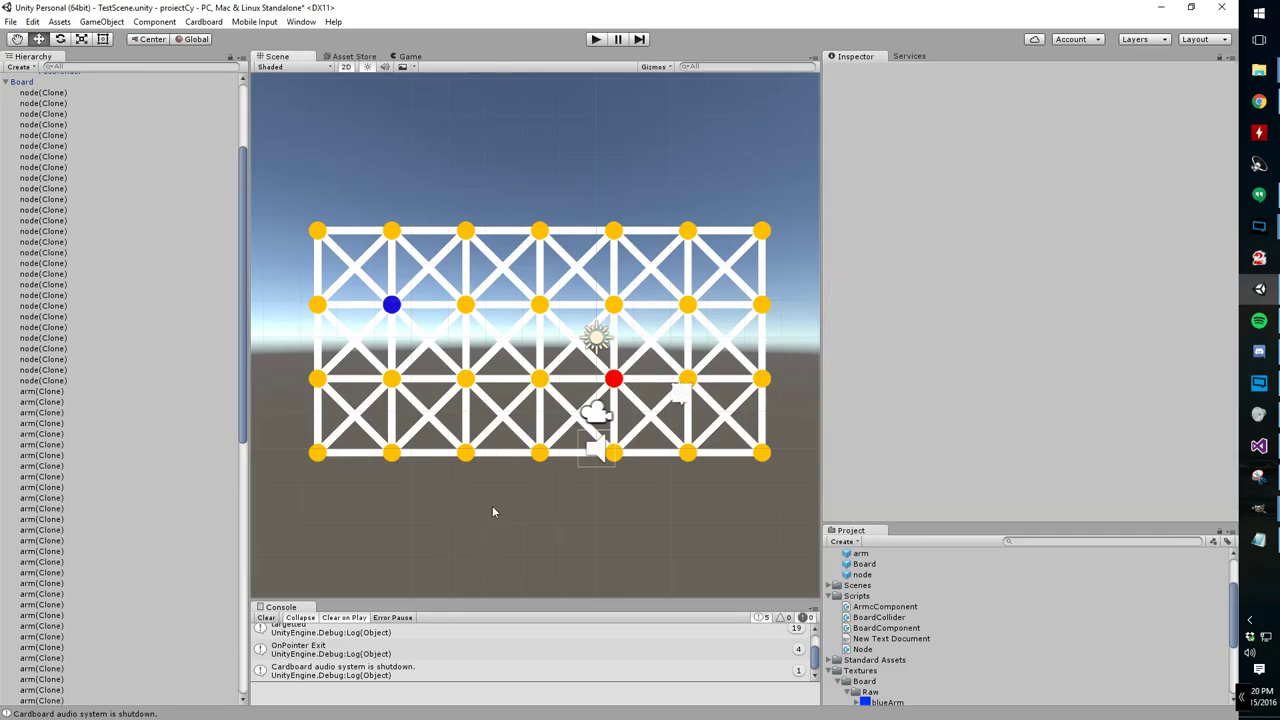
pyautogui.click(394, 307)
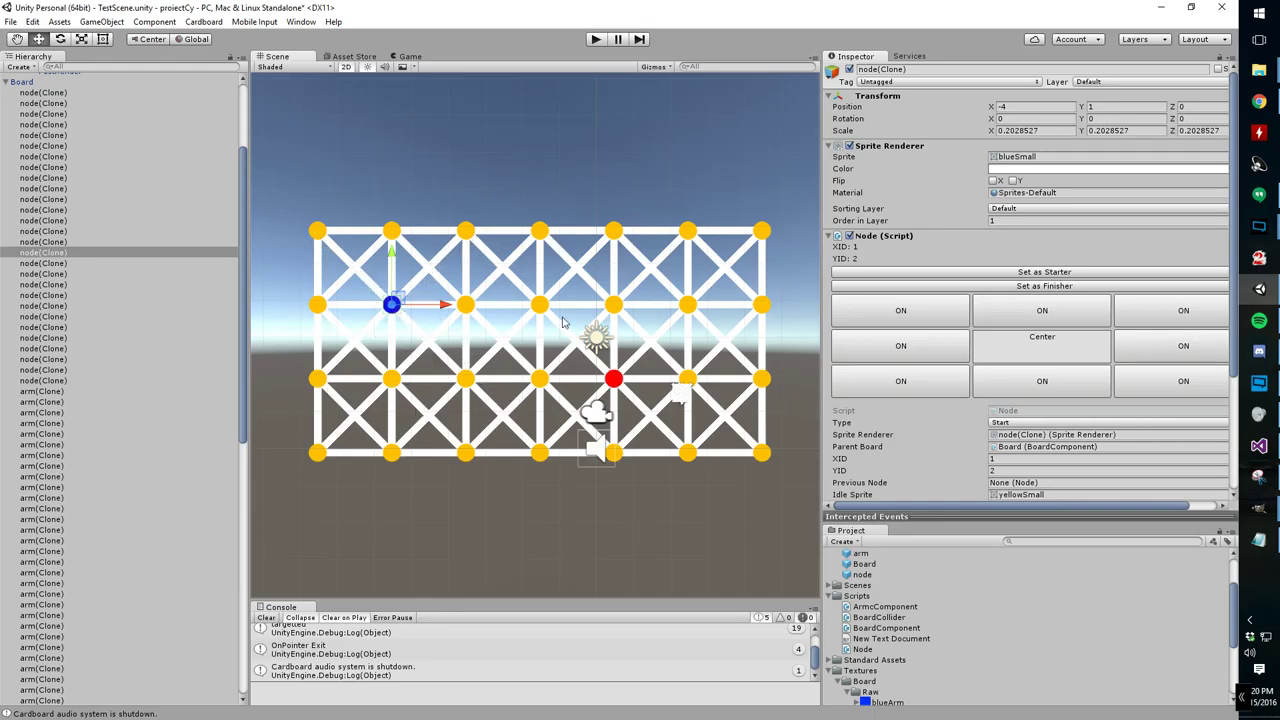
pyautogui.click(1020, 321)
pyautogui.click(1153, 327)
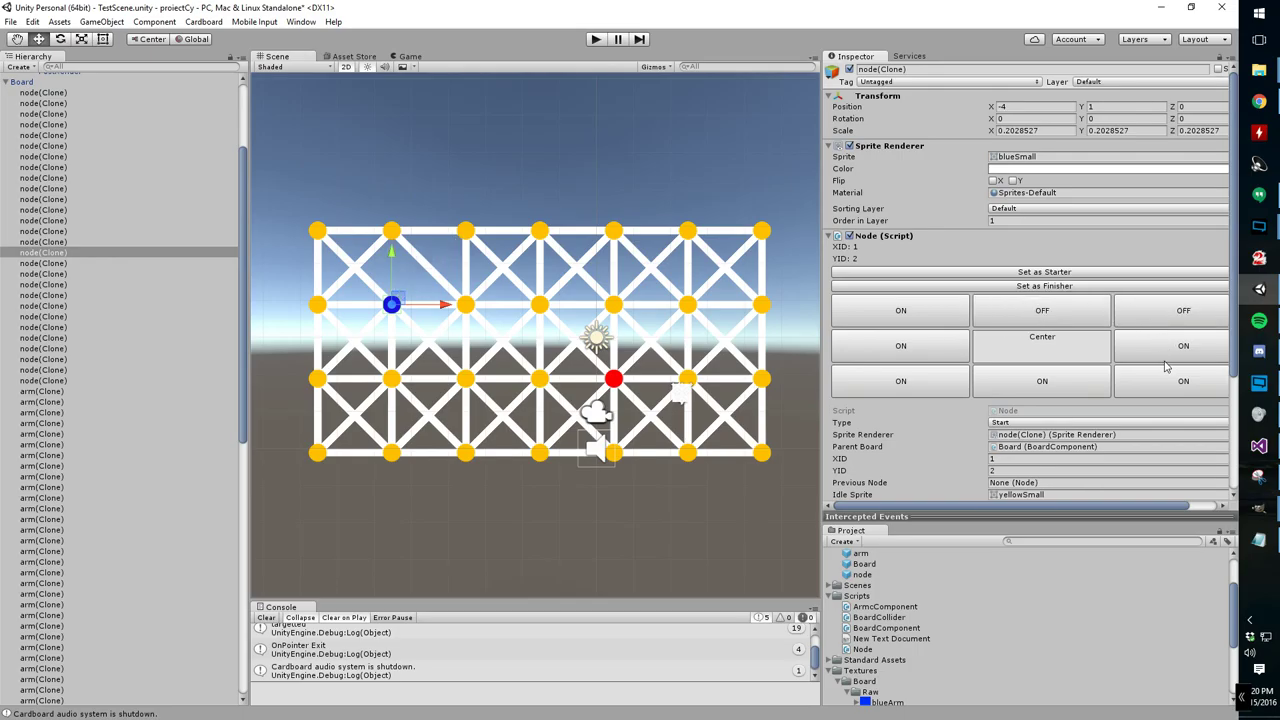
pyautogui.click(1165, 352)
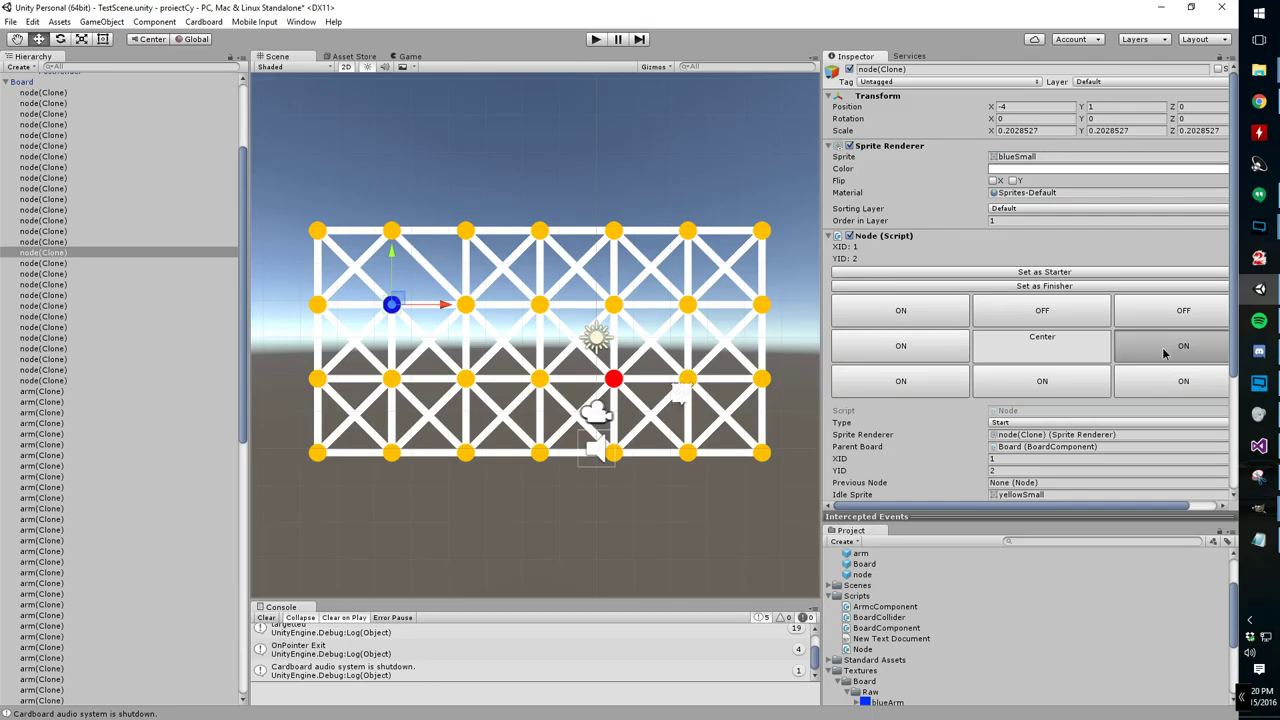
pyautogui.click(1168, 386)
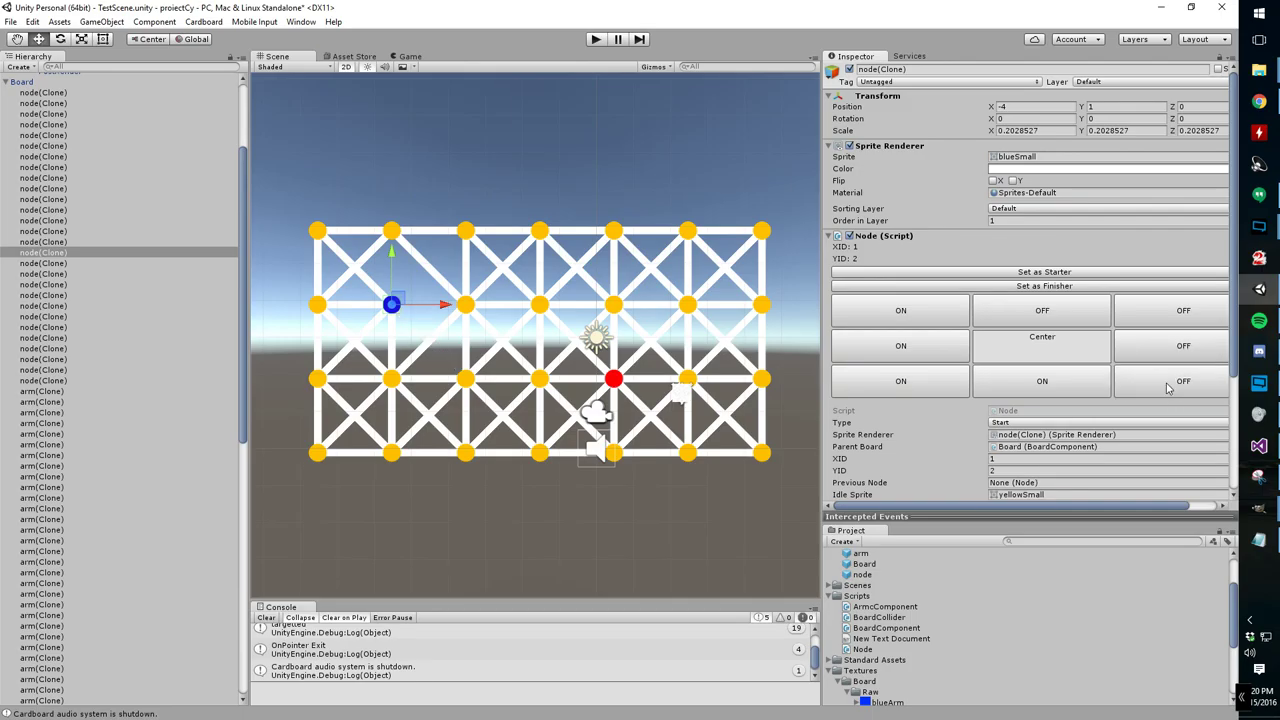
pyautogui.click(1063, 381)
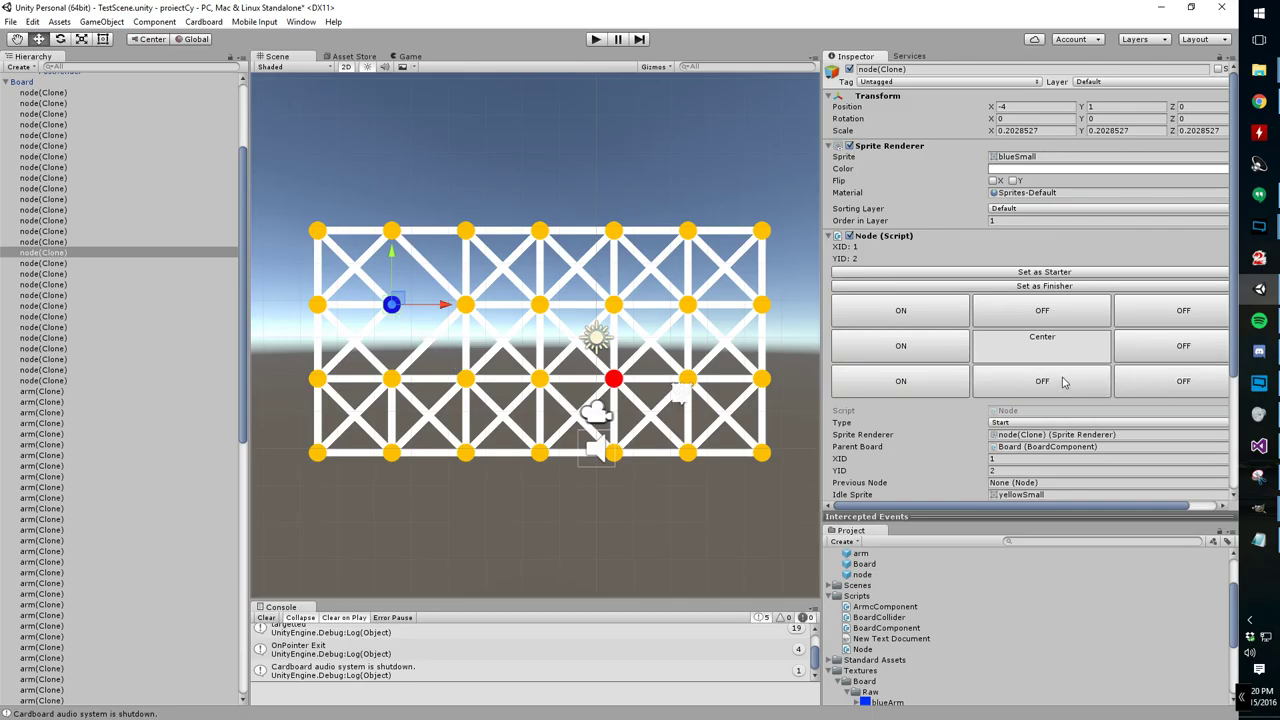
# Turn off the lower, lower-left and upper-right connections of the node at XID 2, YID 1
pyautogui.click(470, 379)
pyautogui.click(996, 383)
pyautogui.click(900, 381)
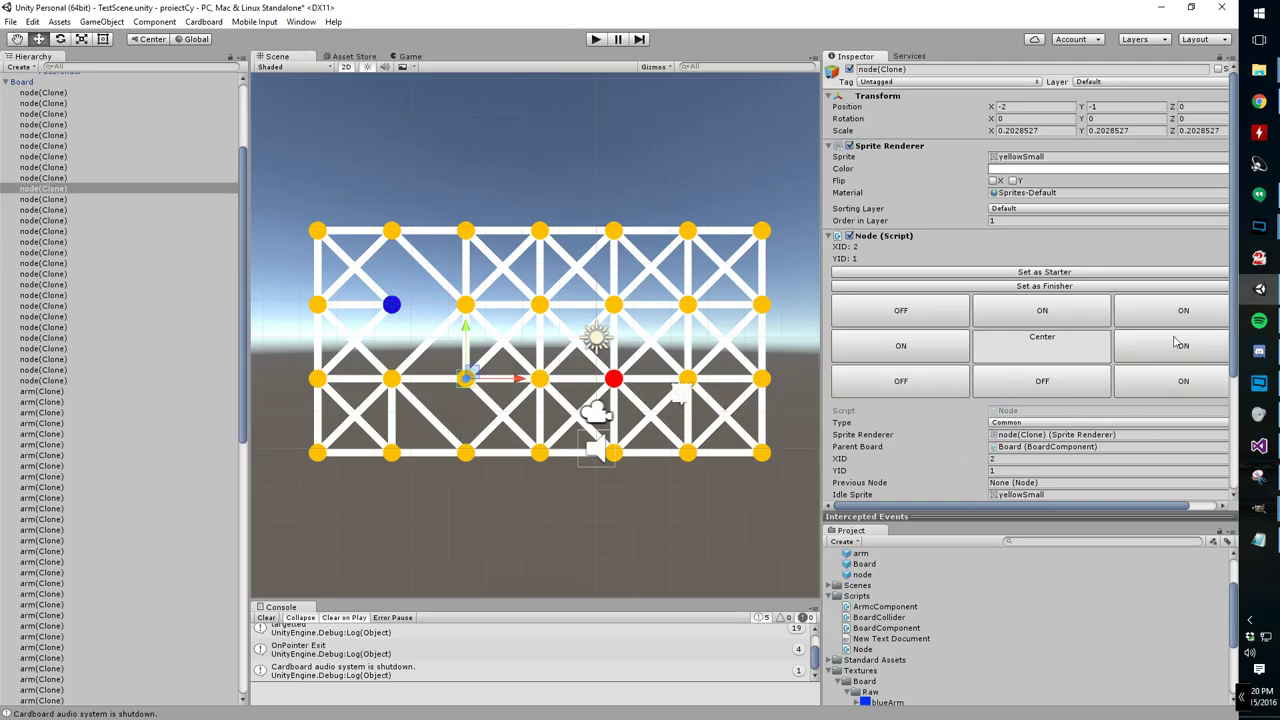
pyautogui.click(1179, 318)
# Turn off the finisher node's connections at lower-left, left, upper-left, up, upper-right and lower-right
pyautogui.click(627, 388)
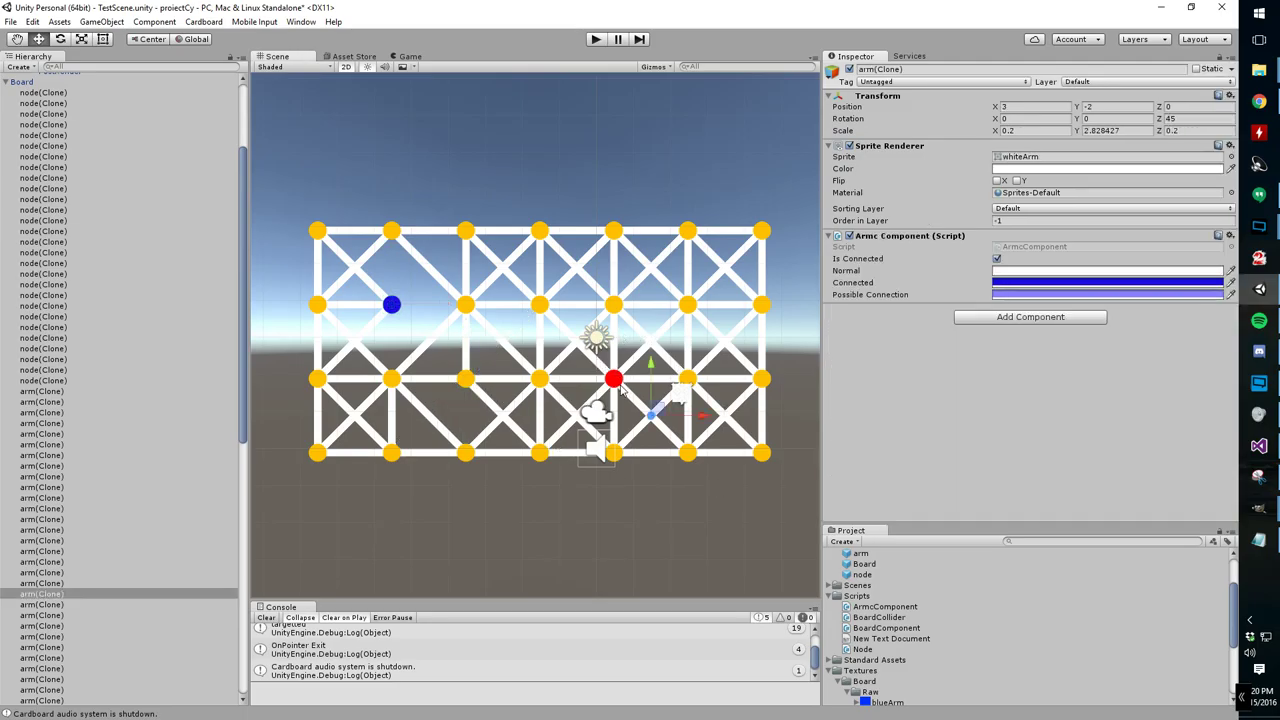
pyautogui.click(614, 379)
pyautogui.click(905, 384)
pyautogui.click(905, 352)
pyautogui.click(1031, 303)
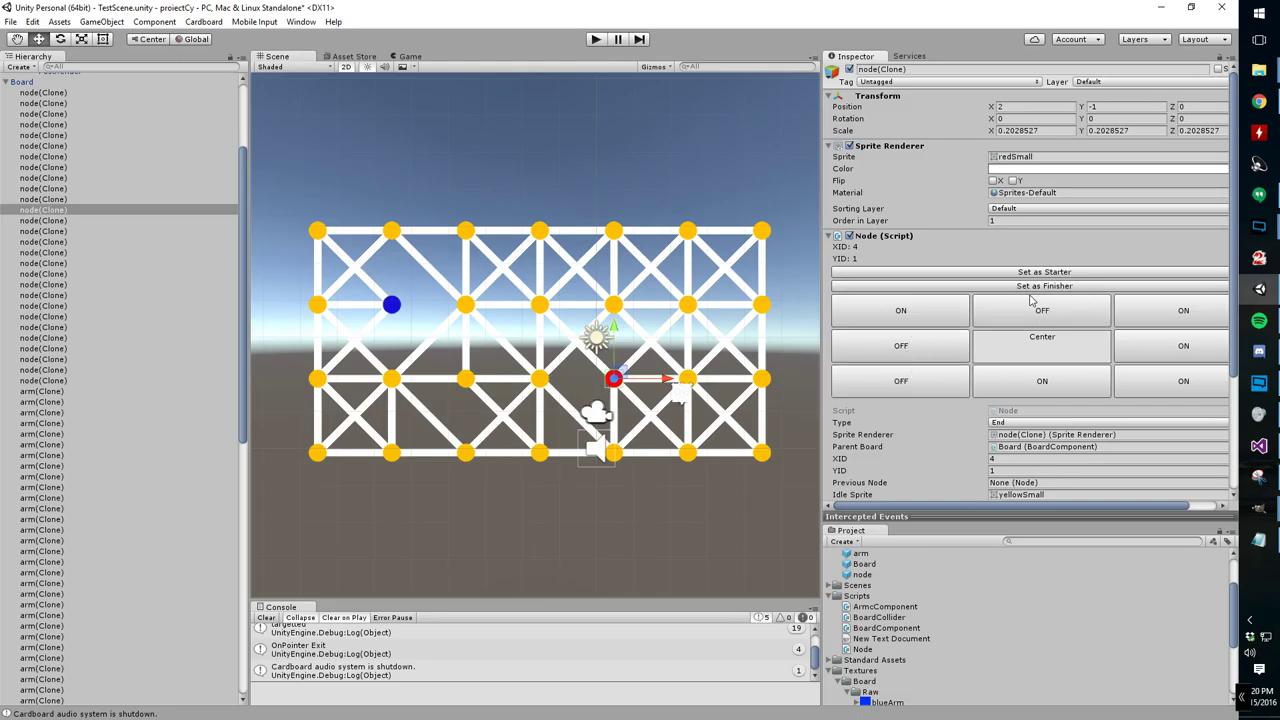
pyautogui.click(1178, 315)
pyautogui.click(1183, 379)
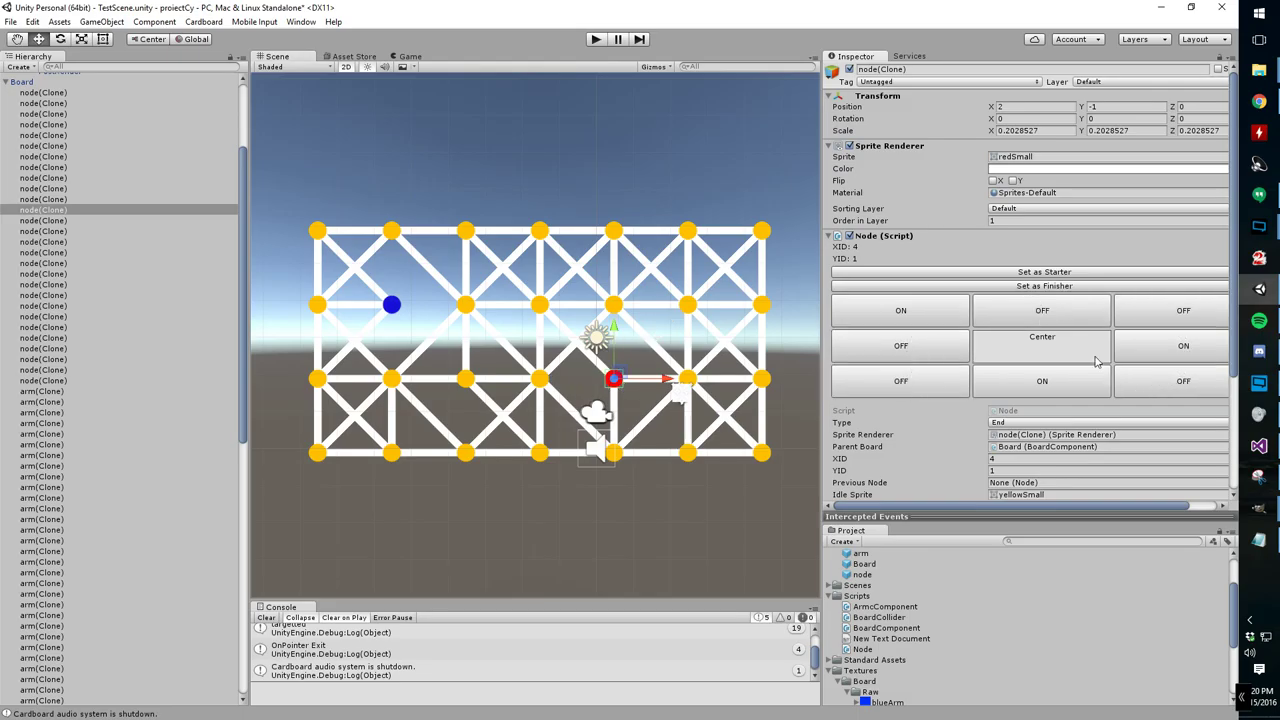
pyautogui.click(940, 314)
# Turn off the upper connection of the node at XID 3, YID 2, and turn it back on from the node at XID 3, YID 3
pyautogui.click(537, 304)
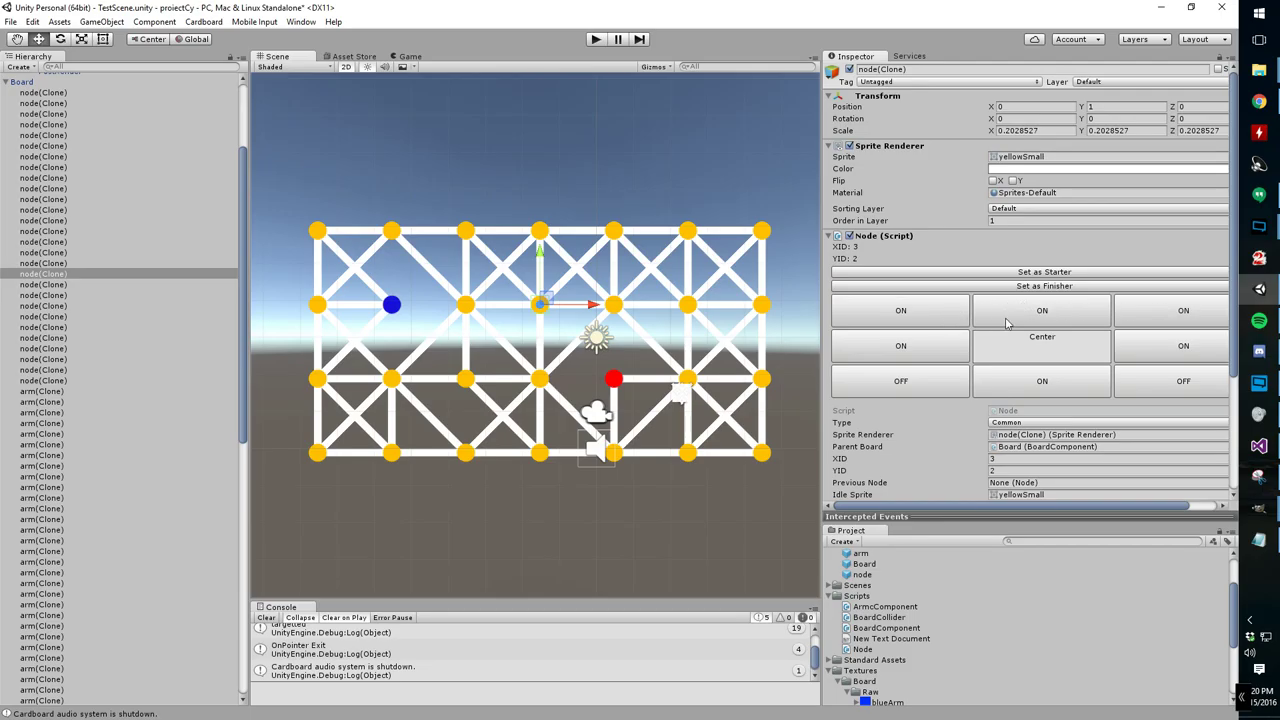
pyautogui.click(1066, 323)
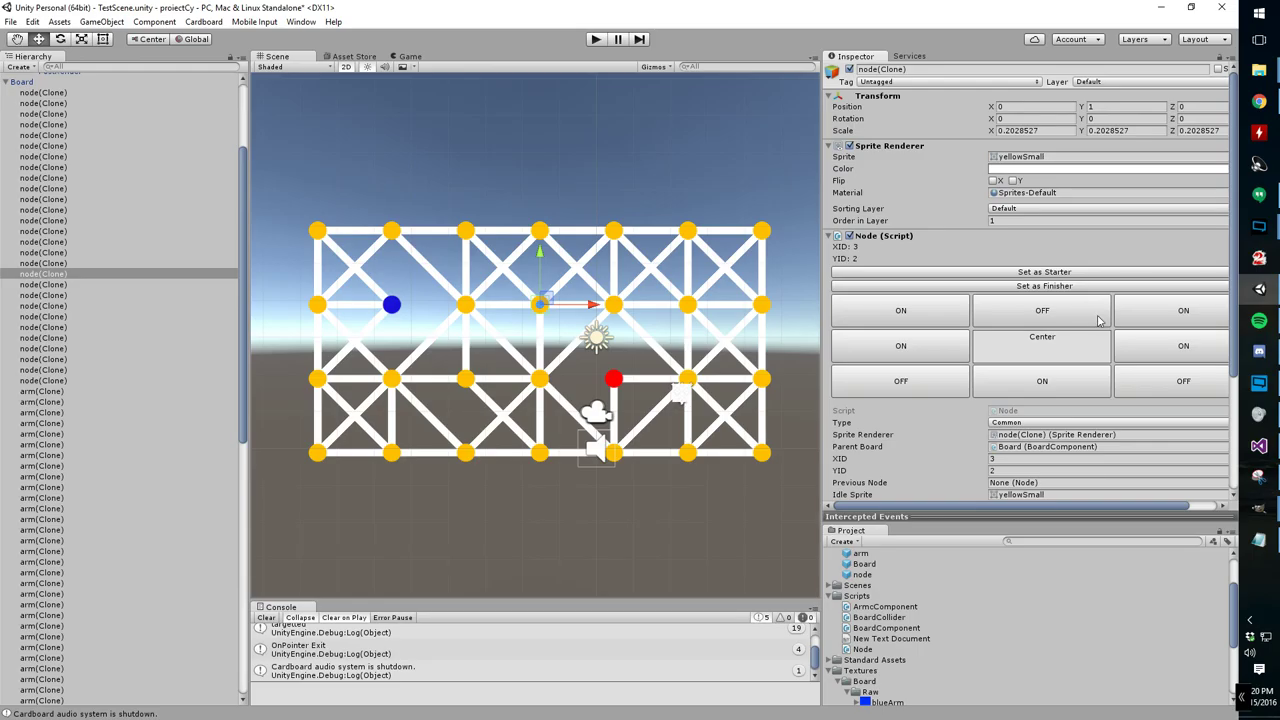
pyautogui.click(541, 231)
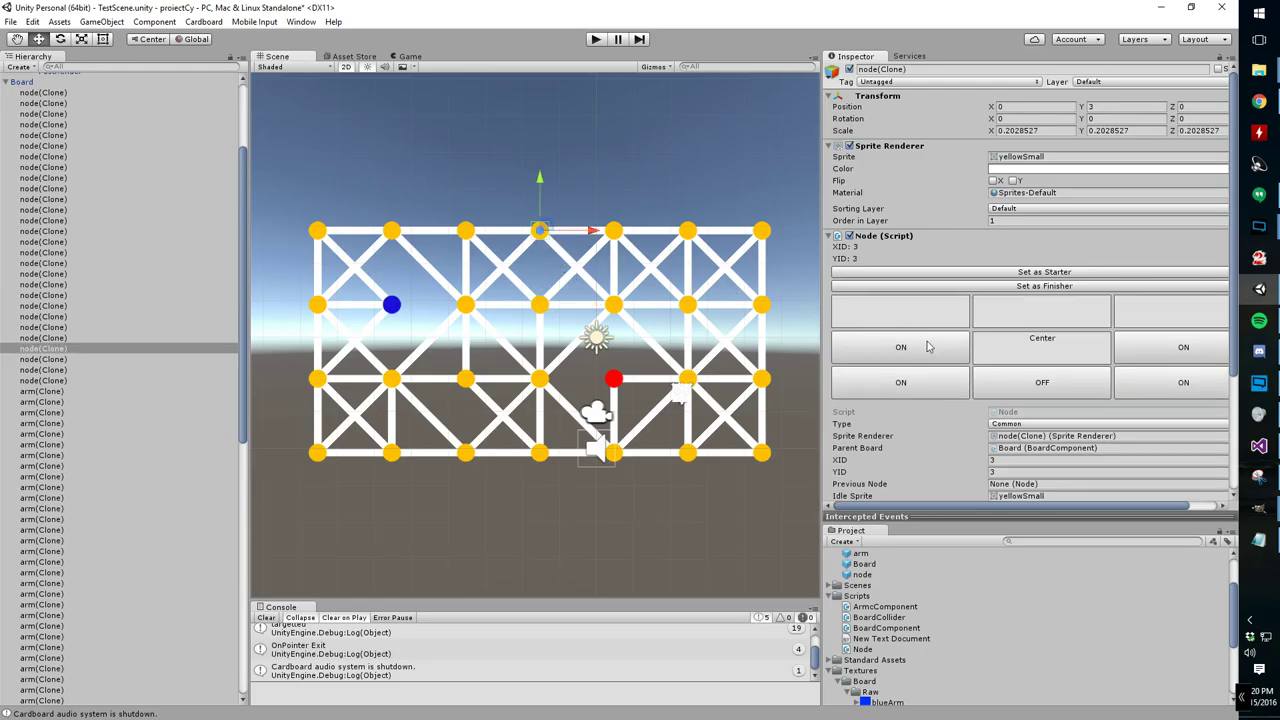
pyautogui.click(1041, 385)
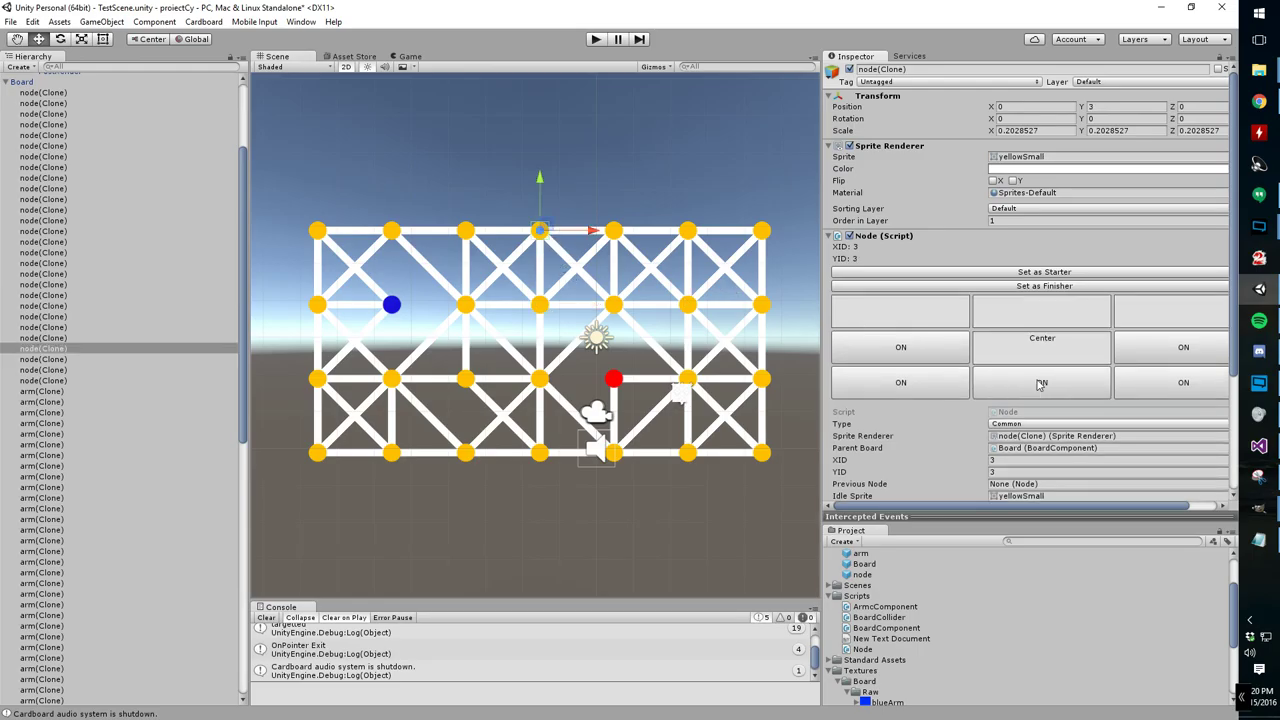
# Turn off the upper and upper-right connections of the node at XID 3, YID 2
pyautogui.click(543, 304)
pyautogui.click(1020, 311)
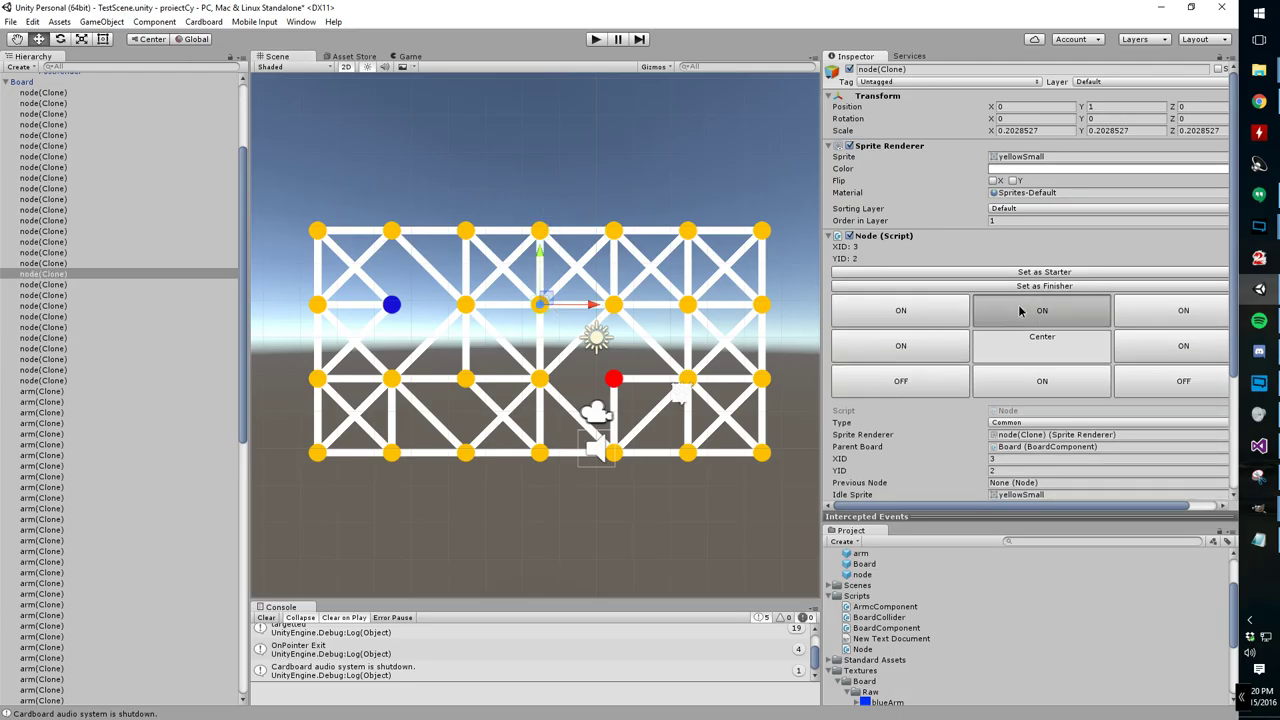
pyautogui.click(1183, 316)
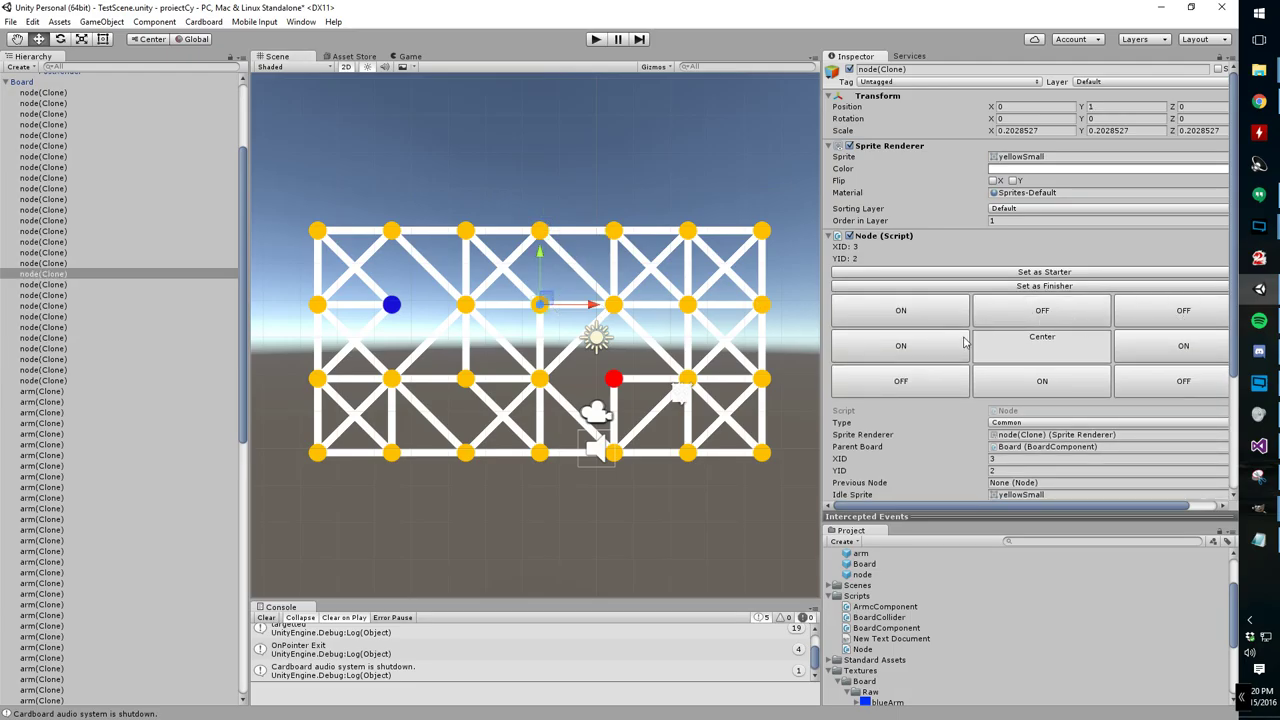
# Playtest the board with its removed connections by tracing a line from the starter to the finisher, and exit play mode
pyautogui.click(392, 306)
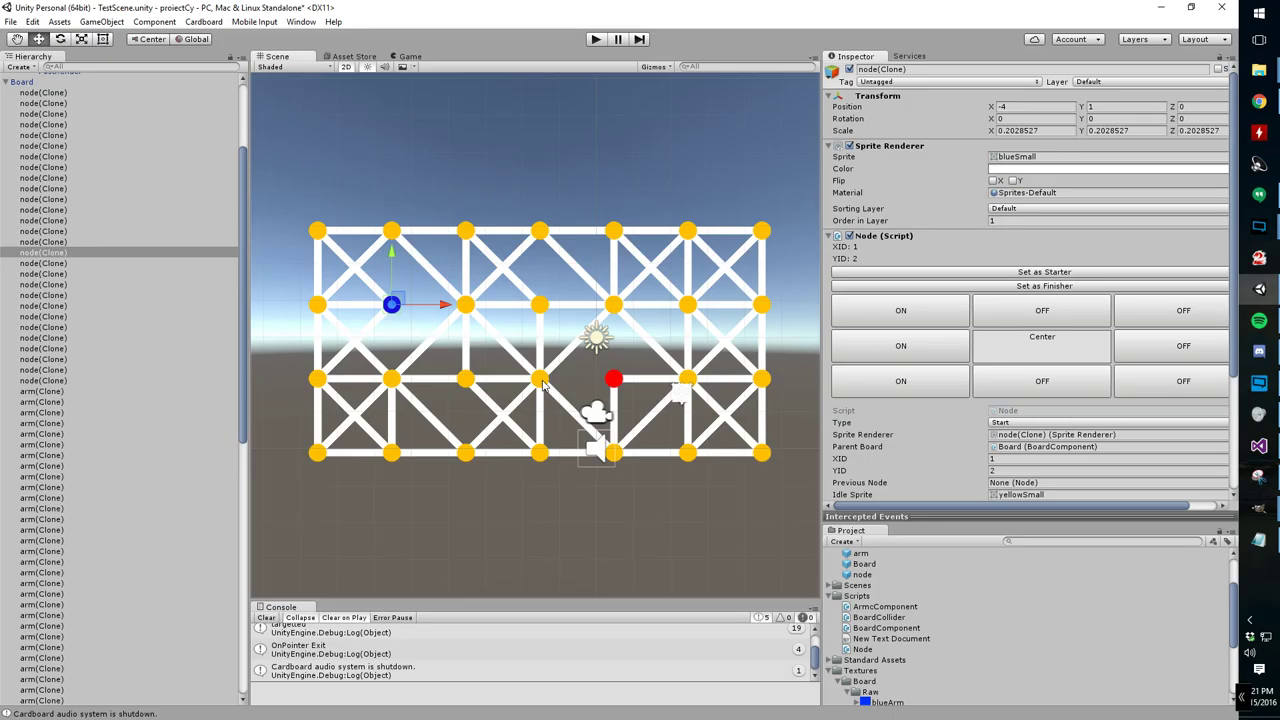
pyautogui.click(595, 40)
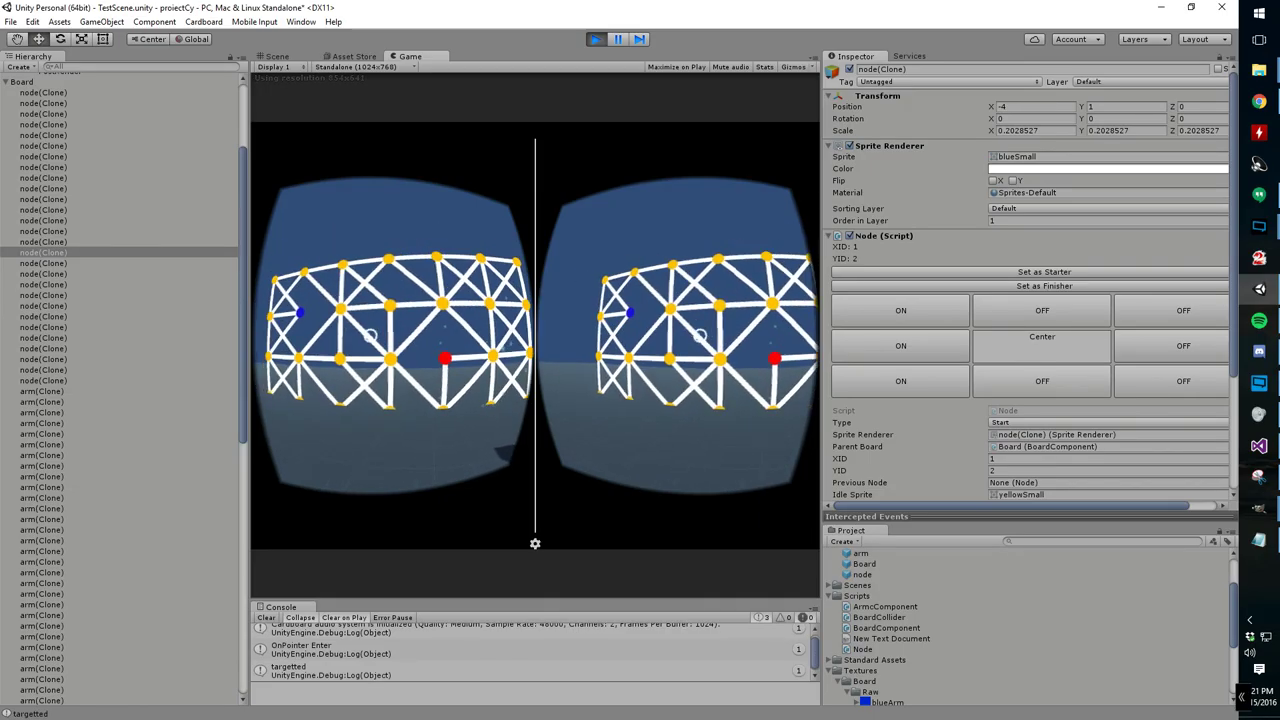
pyautogui.press('alt')
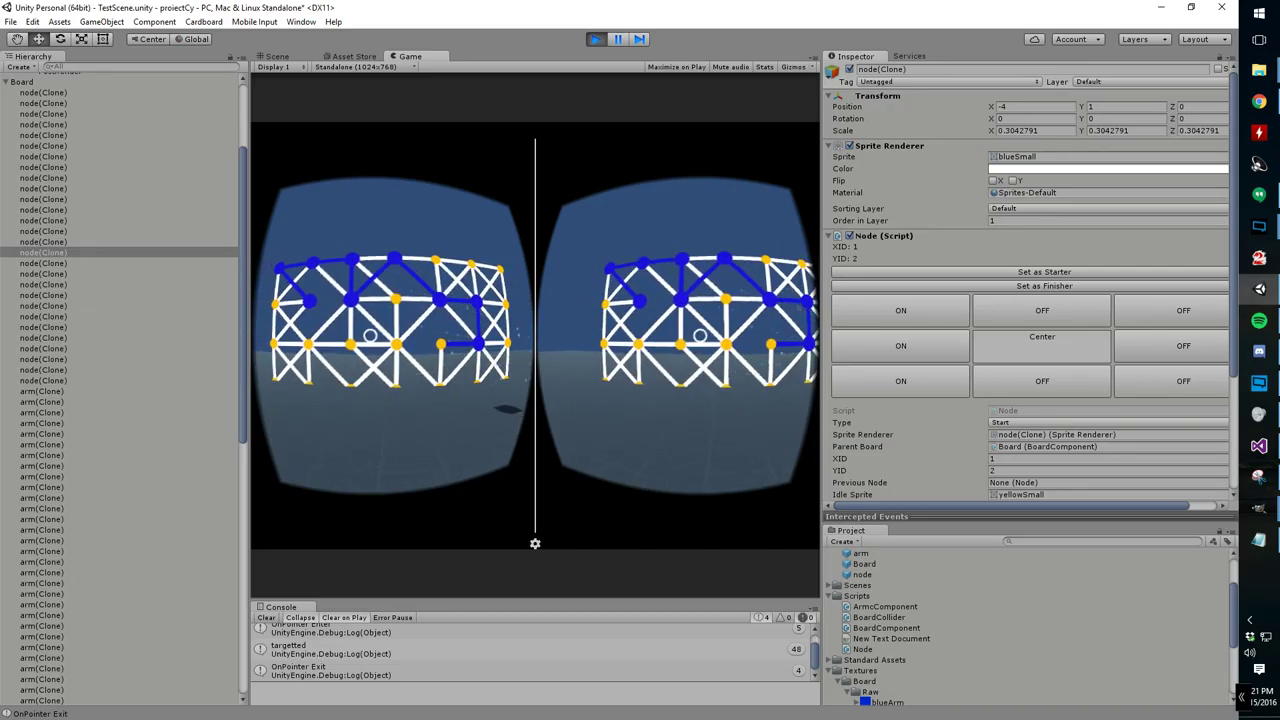
pyautogui.click(595, 40)
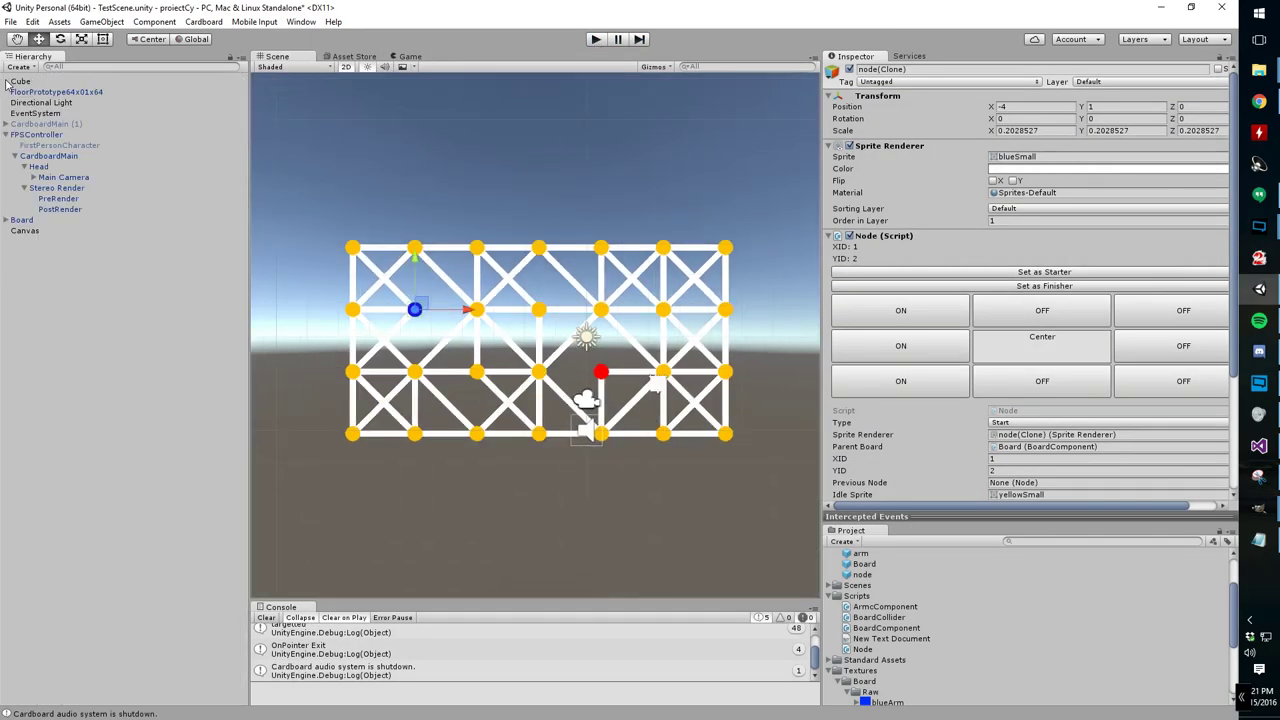
# Duplicate the Board and move the copy to the left of the original, at about X -15.86, Y 3.05
pyautogui.click(38, 218)
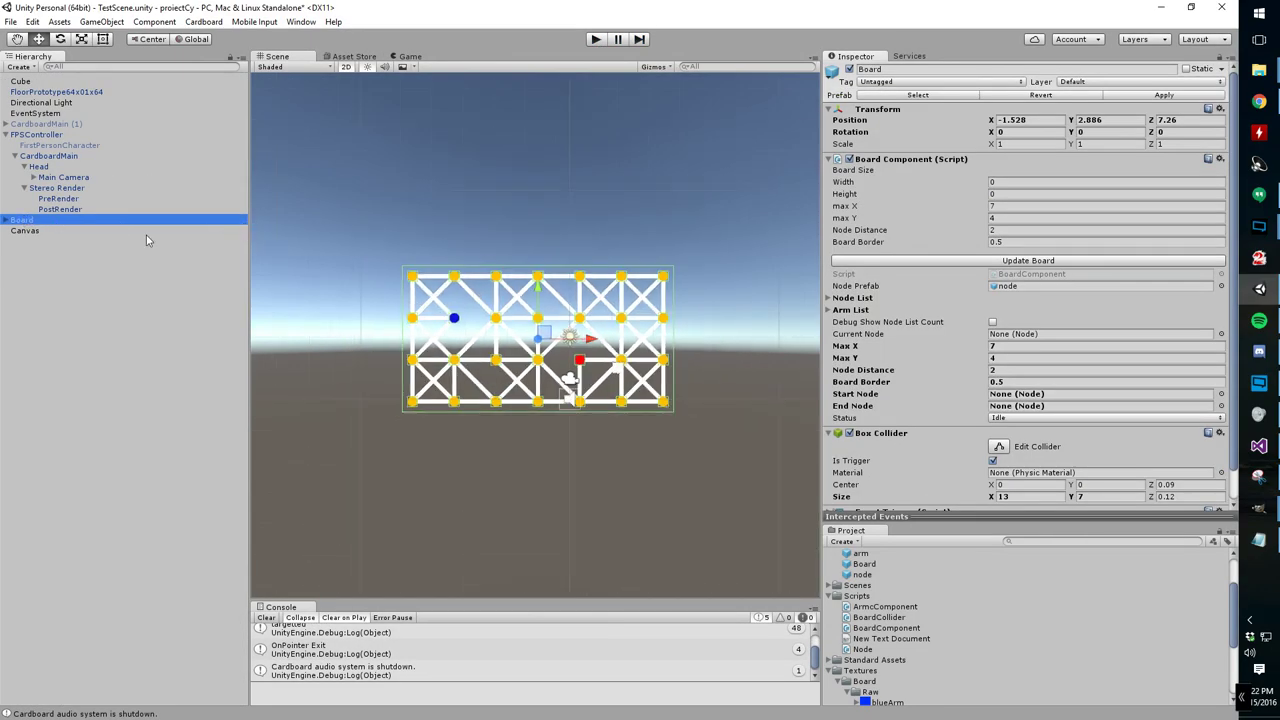
pyautogui.rightClick(33, 222)
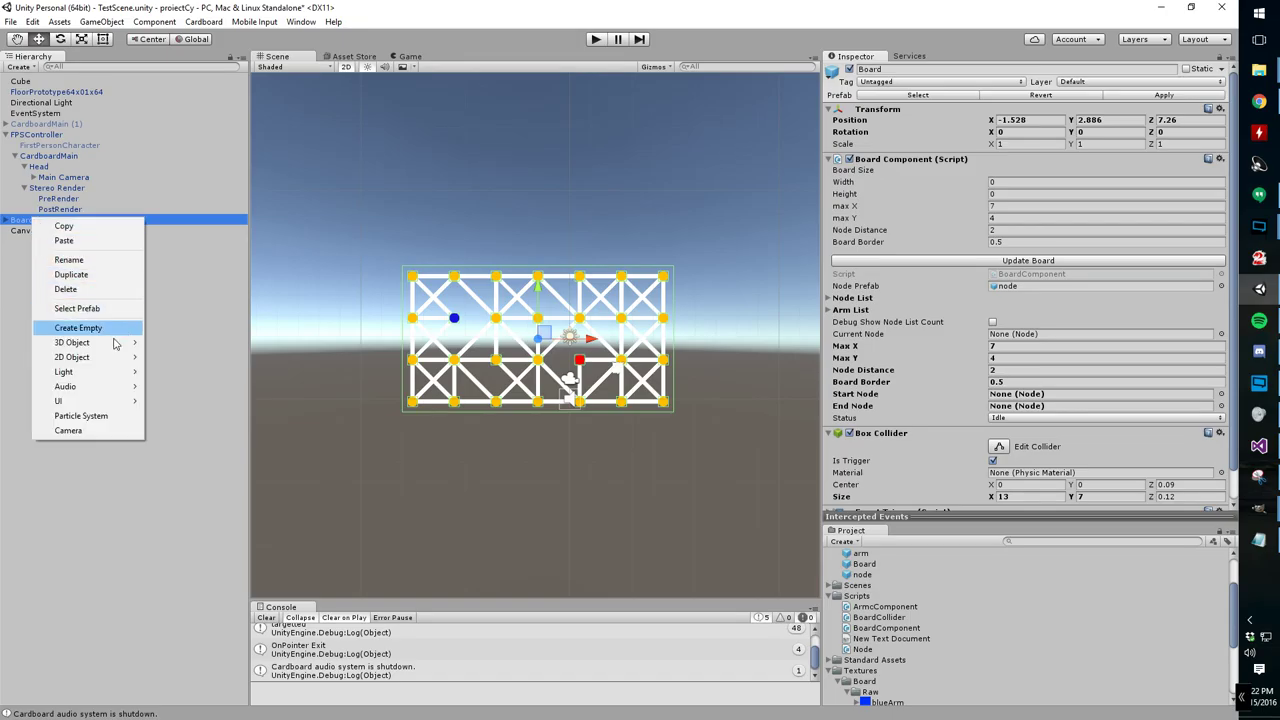
pyautogui.click(72, 274)
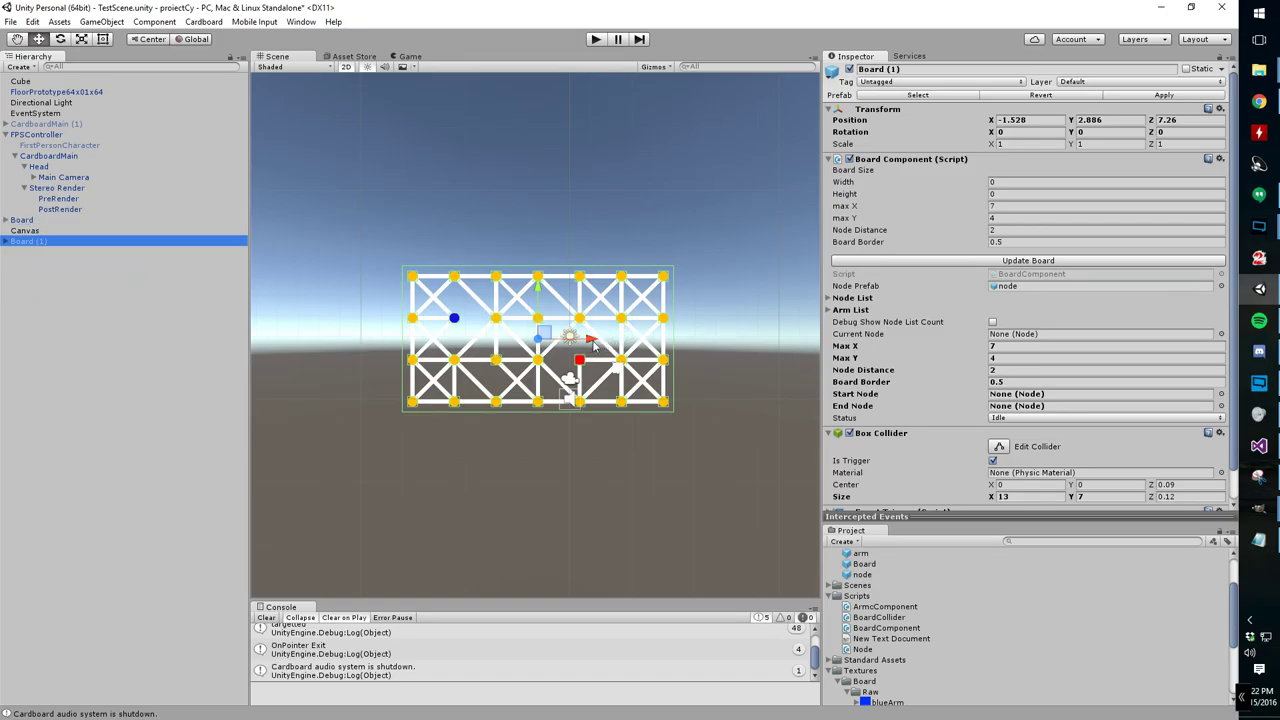
pyautogui.moveTo(593, 343); pyautogui.dragTo(356, 191)
pyautogui.moveTo(372, 349); pyautogui.dragTo(668, 392, button='middle')
pyautogui.moveTo(638, 230); pyautogui.dragTo(578, 231)
pyautogui.moveTo(525, 178); pyautogui.dragTo(531, 318)
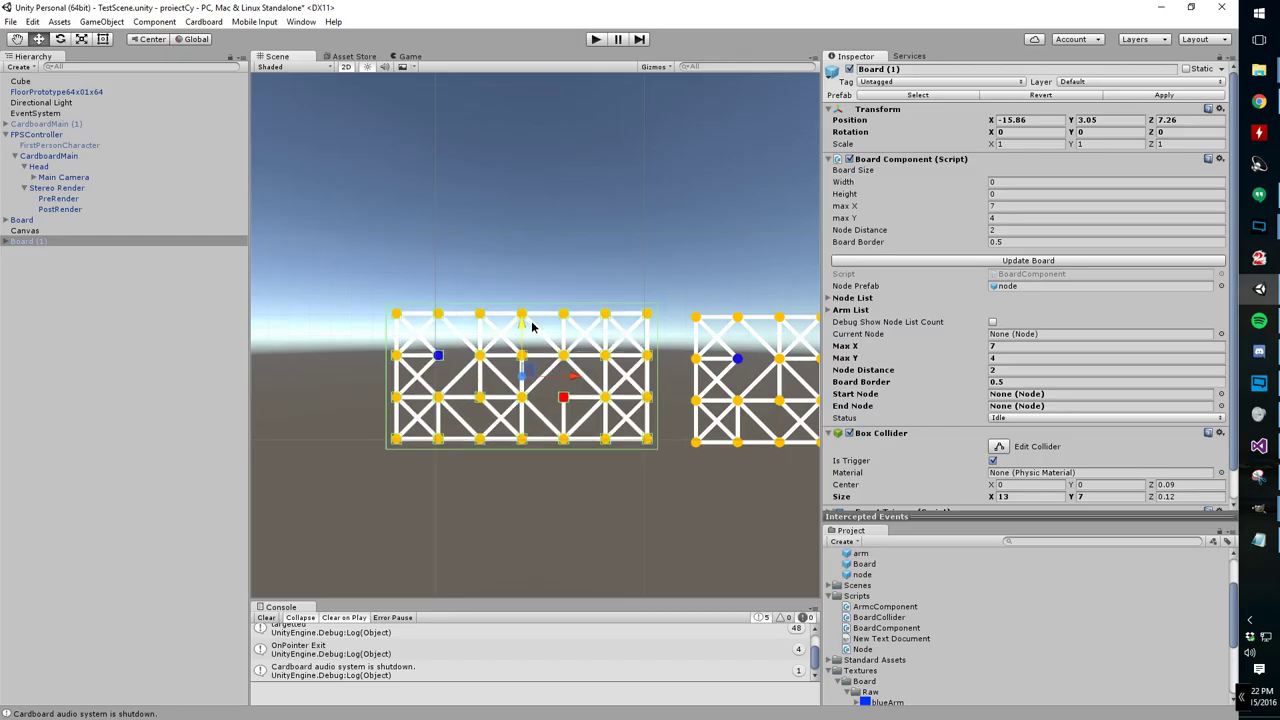
# Set the duplicated board's max X and max Y to 3 and update the board
pyautogui.click(1005, 207)
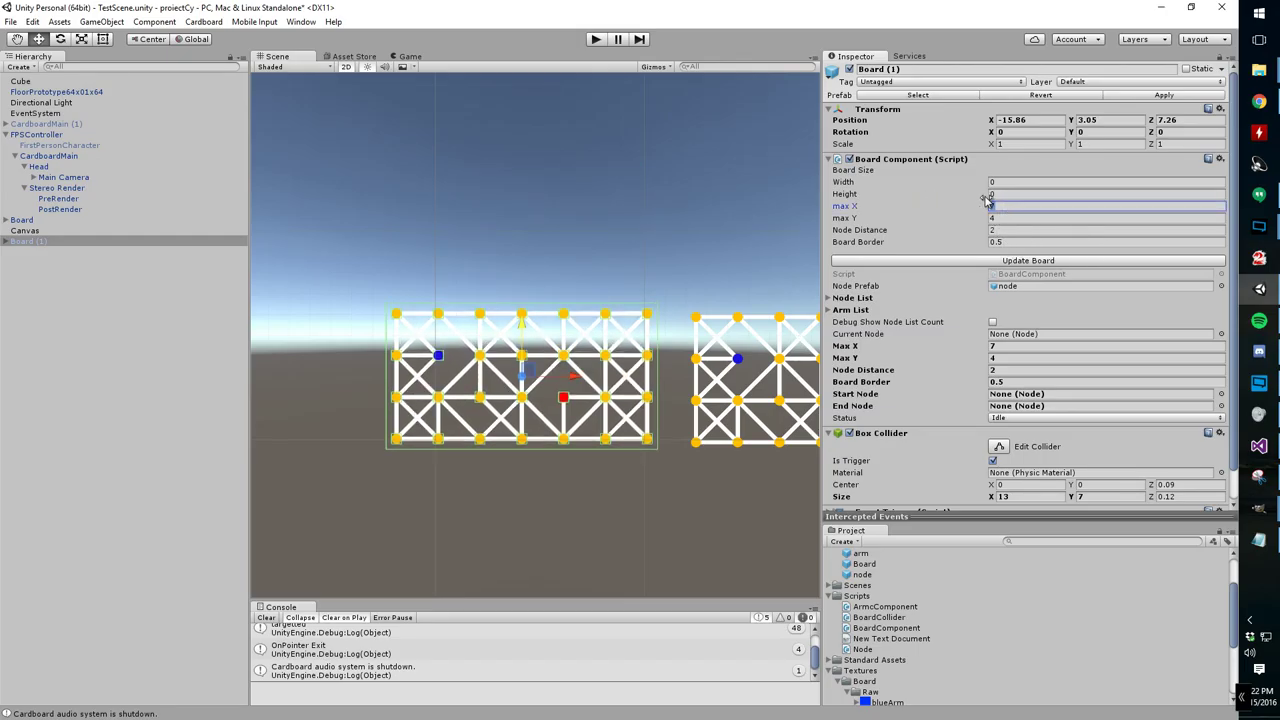
pyautogui.press('Return')
pyautogui.click(970, 262)
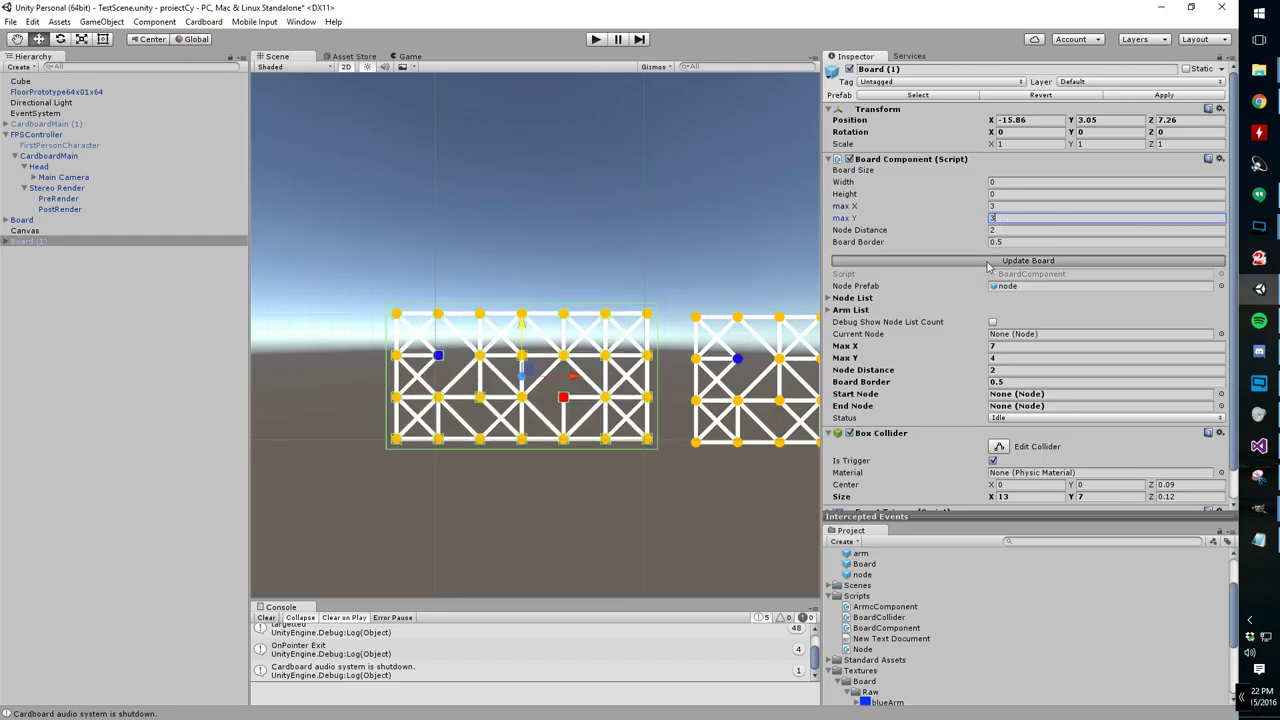
pyautogui.click(568, 458)
# Examine the duplicated board's center node and Node Distance setting, and compare both boards side by side in the scene
pyautogui.click(521, 377)
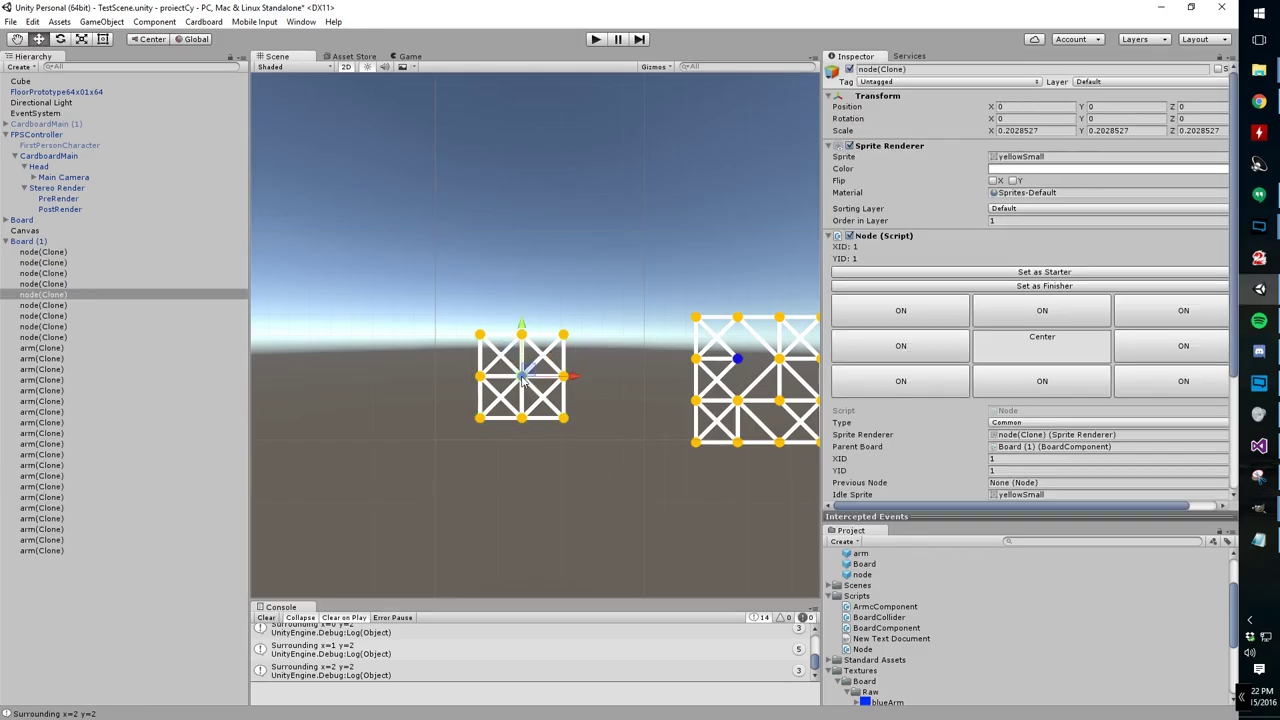
pyautogui.click(32, 242)
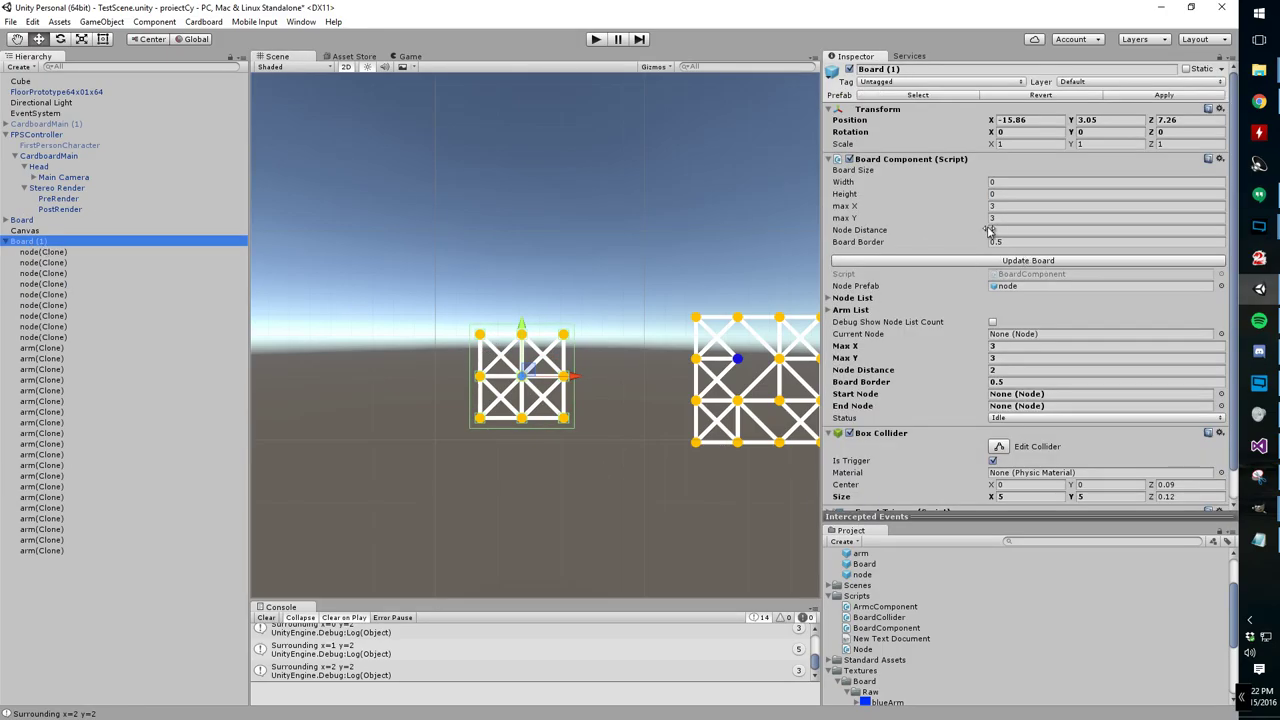
pyautogui.click(1029, 232)
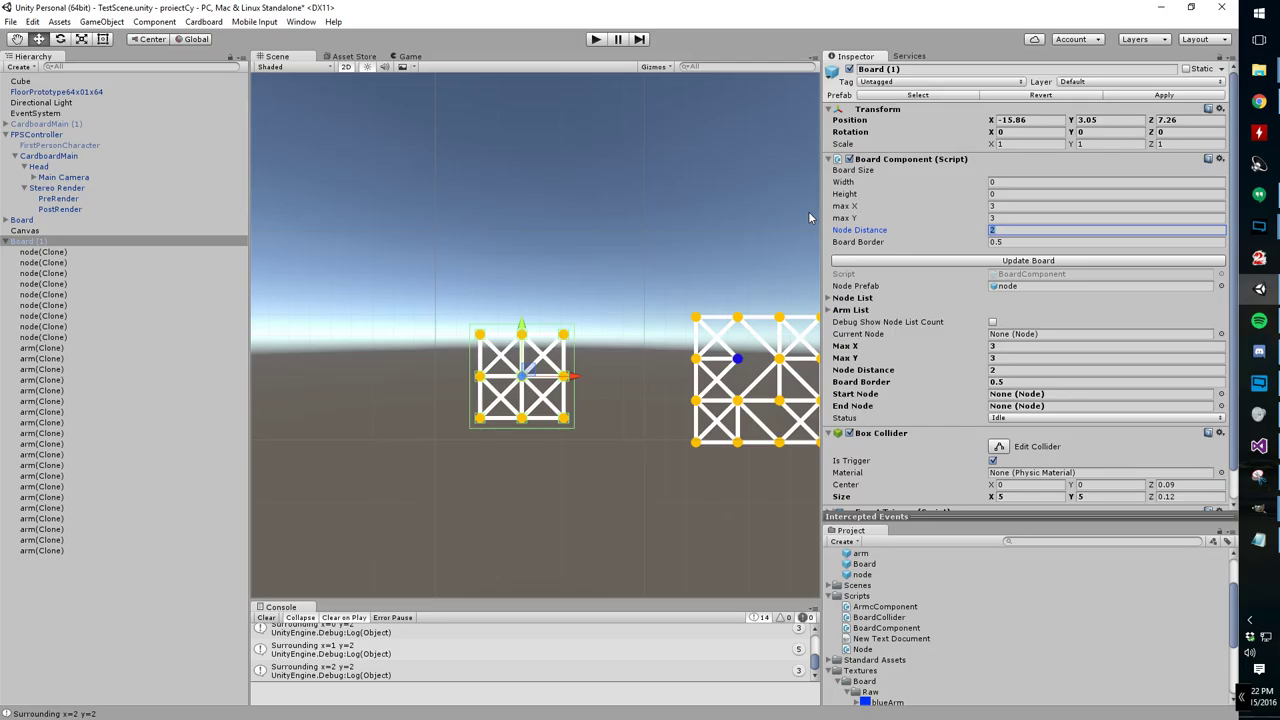
pyautogui.scroll(-2, 646, 380)
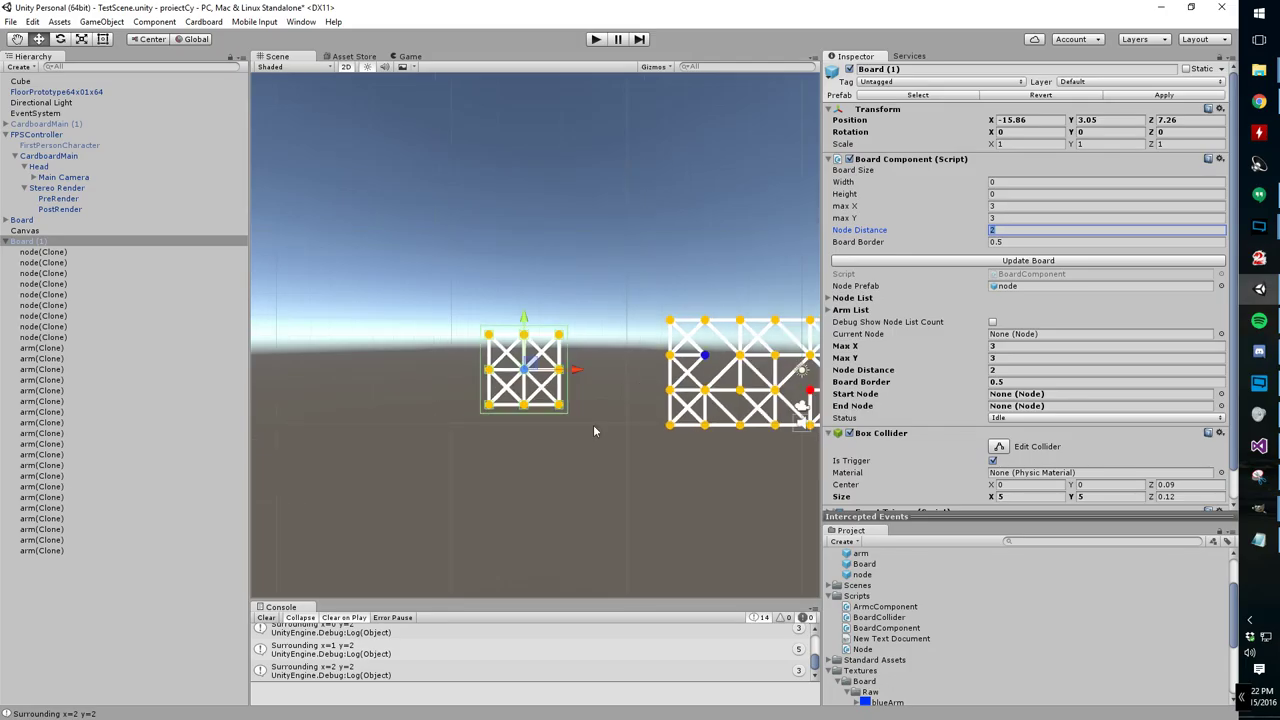
pyautogui.moveTo(594, 426); pyautogui.dragTo(449, 417, button='middle')
pyautogui.scroll(-2, 449, 416)
pyautogui.scroll(5, 489, 486)
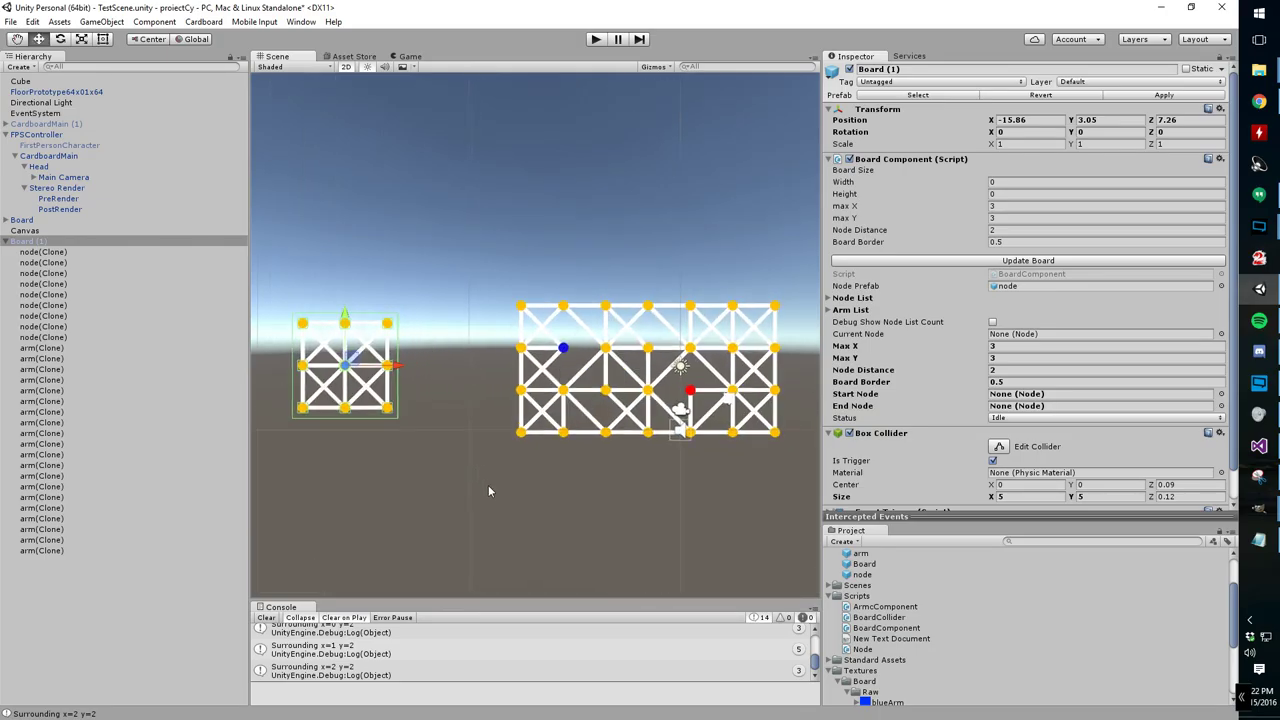
pyautogui.scroll(-2, 488, 491)
pyautogui.moveTo(488, 491)
pyautogui.mouseDown(button='middle')
pyautogui.moveTo(503, 514)
pyautogui.moveTo(583, 514)
pyautogui.moveTo(526, 505)
pyautogui.moveTo(499, 476)
pyautogui.mouseUp(button='middle')
pyautogui.scroll(3, 522, 503)
pyautogui.scroll(2, 502, 472)
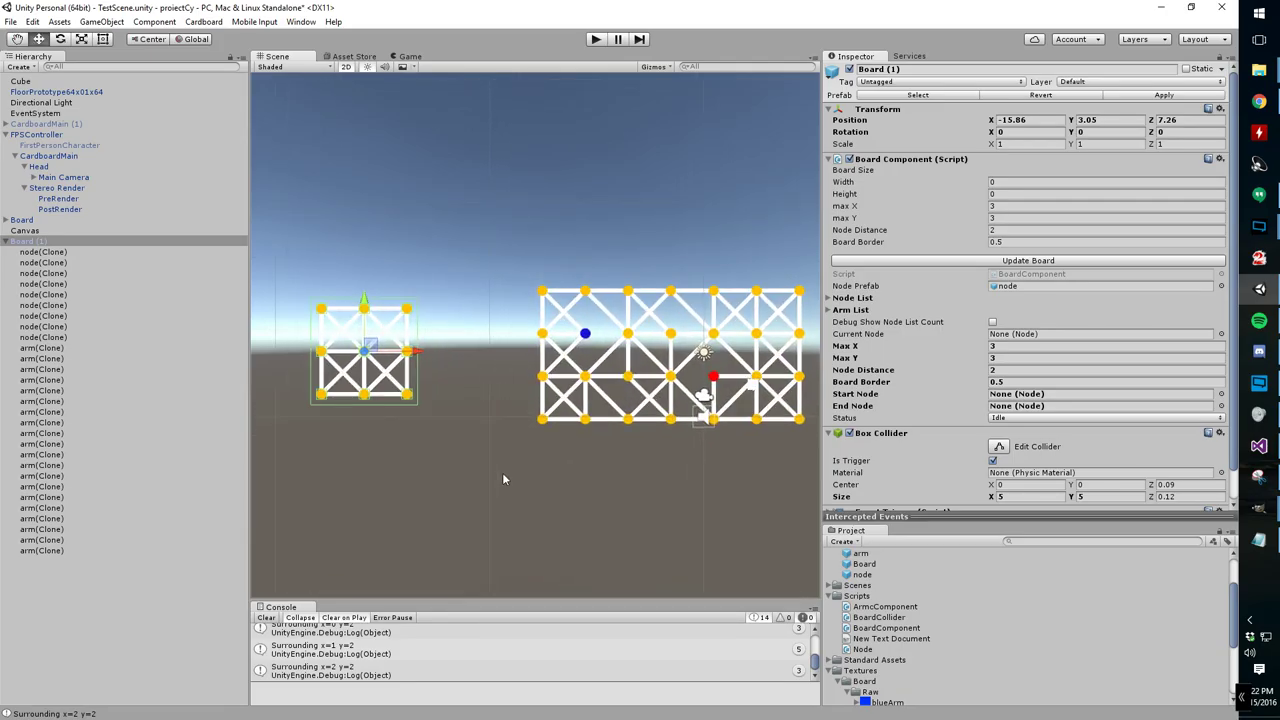